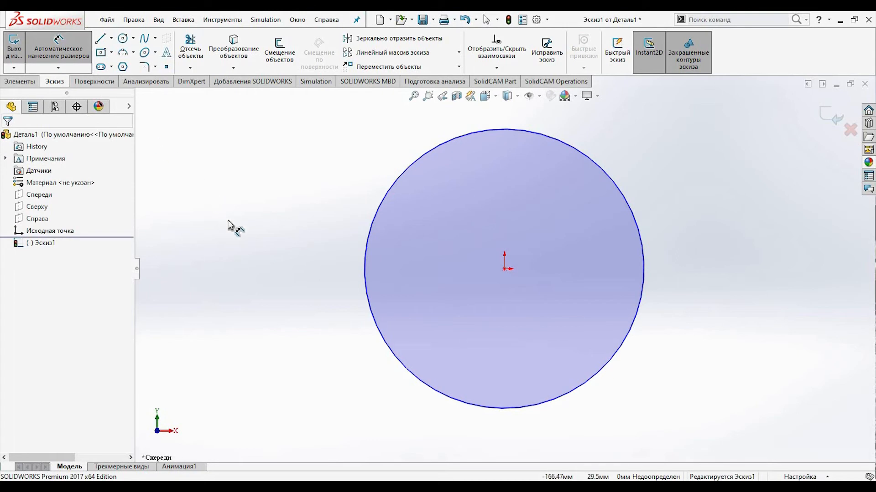
Dimension the sketched circle's diameter as 80 mm
{"action": "left_click", "coordinate": [361, 272]}
{"action": "left_click", "coordinate": [330, 273]}
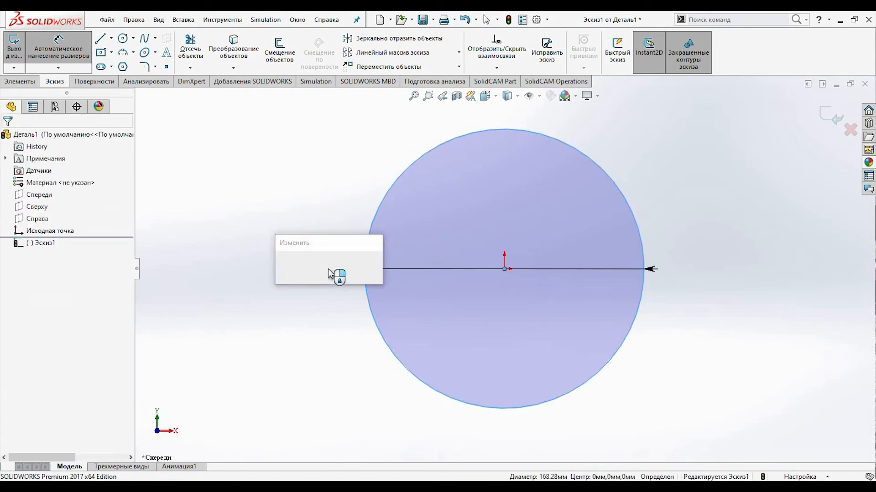
{"action": "type", "text": "80"}
{"action": "key", "text": "Return"}
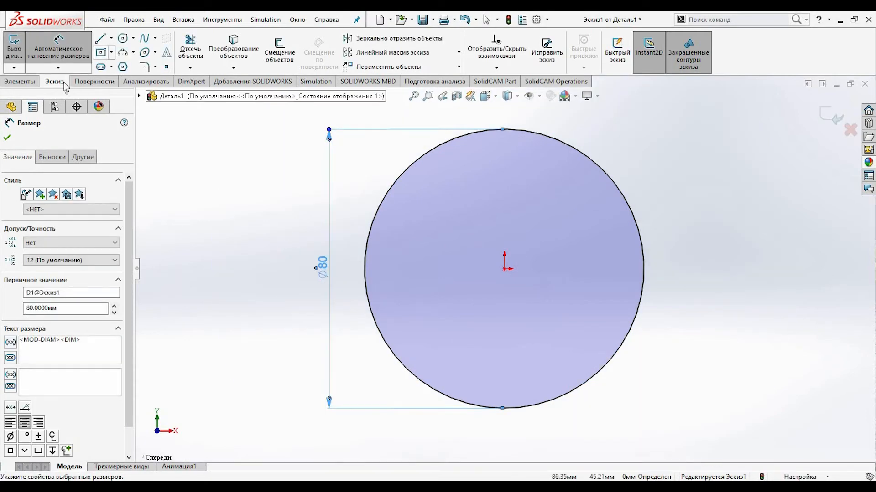
{"action": "left_click", "coordinate": [9, 139]}
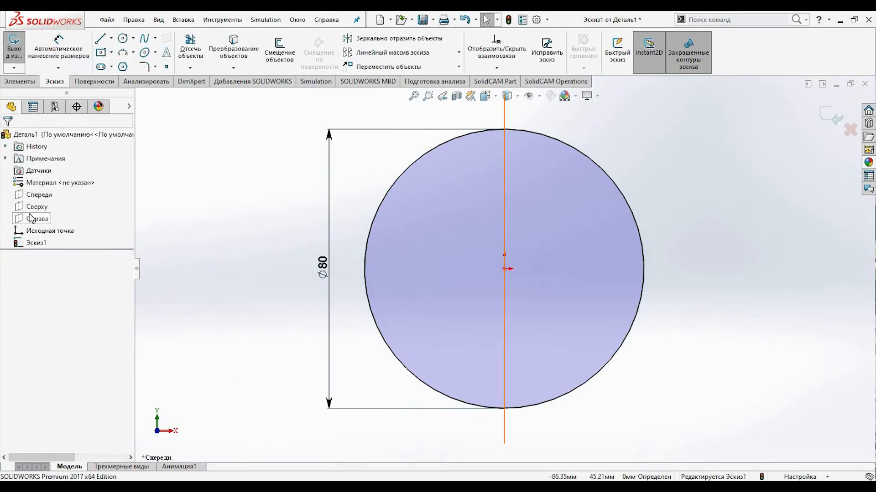
Close the circle sketch and open a new sketch on the Top plane (Сверху), viewed face-on
{"action": "left_click", "coordinate": [36, 206]}
{"action": "left_click", "coordinate": [92, 197]}
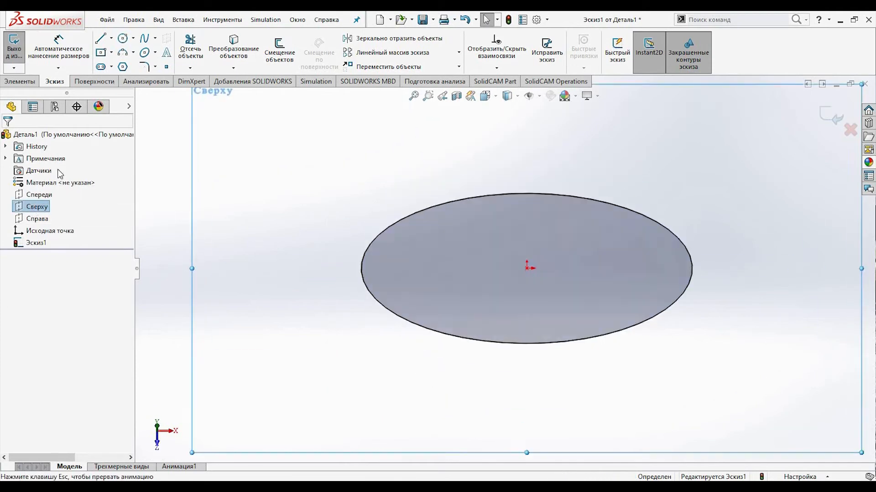
{"action": "left_click", "coordinate": [27, 82]}
{"action": "left_click", "coordinate": [57, 82]}
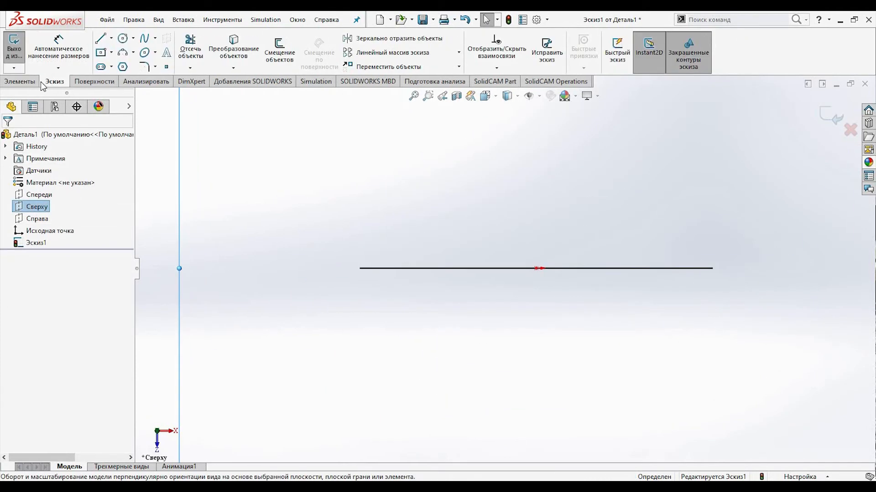
{"action": "left_click", "coordinate": [14, 44]}
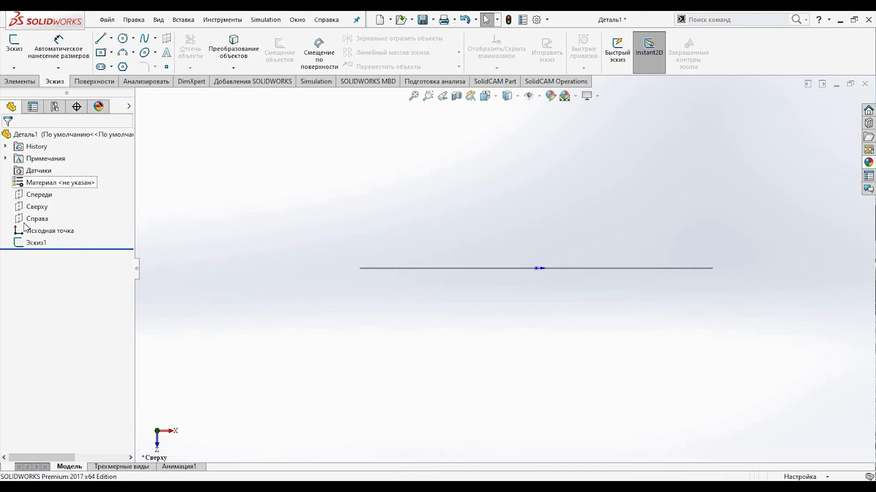
{"action": "left_click", "coordinate": [37, 207]}
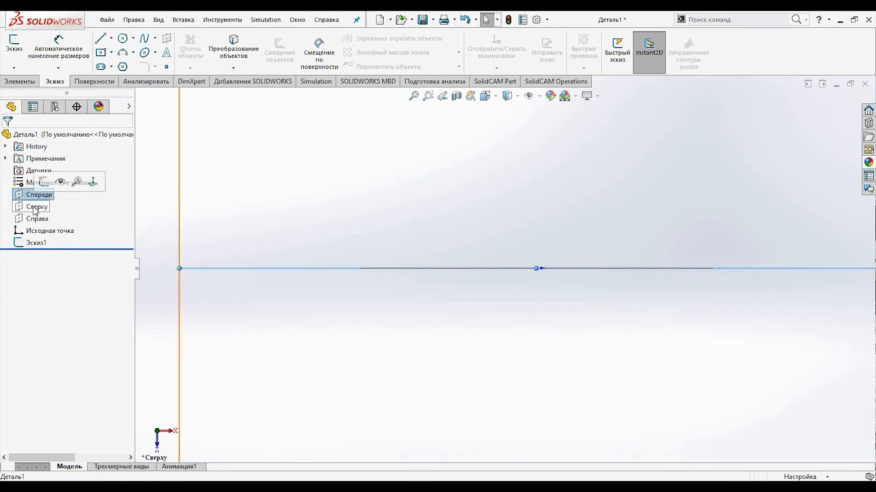
{"action": "left_click", "coordinate": [9, 48]}
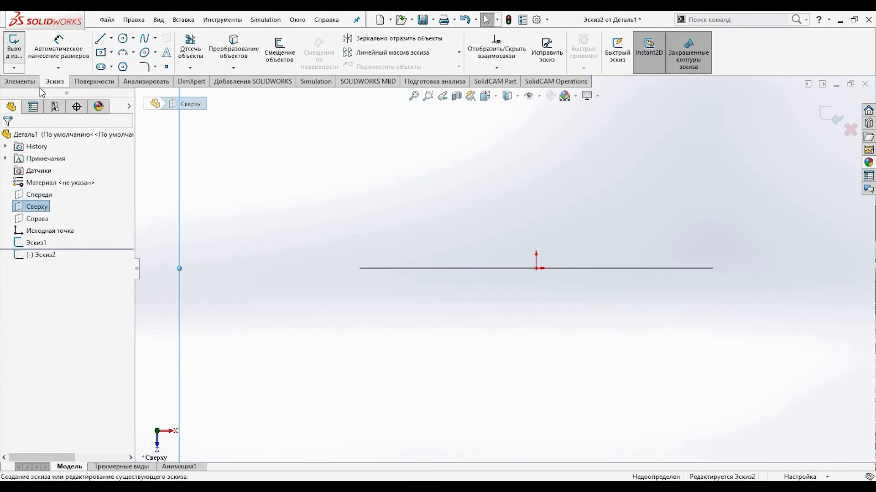
Sketch a three-sided polygon centred about 48 mm left of the origin and level with it, with one vertex about 18 mm straight above its centre
{"action": "left_click", "coordinate": [123, 67]}
{"action": "left_click_drag", "start_coordinate": [37, 200], "coordinate": [2, 199]}
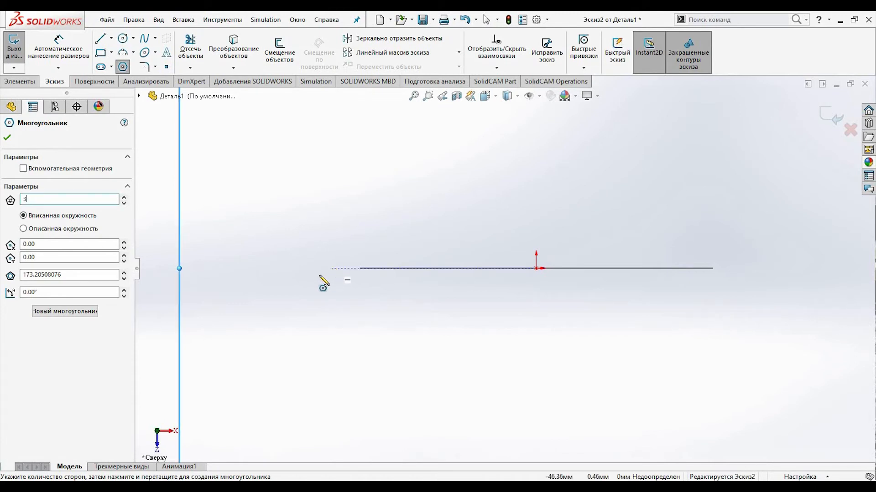
{"action": "left_click", "coordinate": [325, 269]}
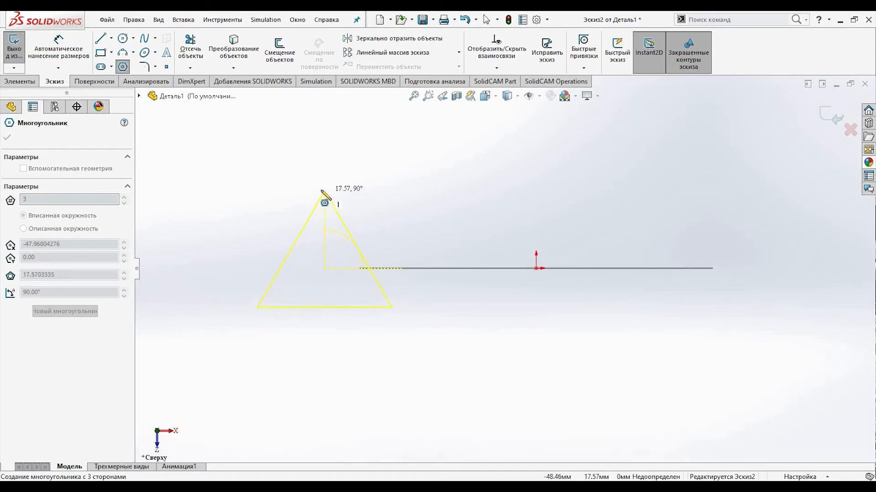
{"action": "left_click", "coordinate": [325, 190]}
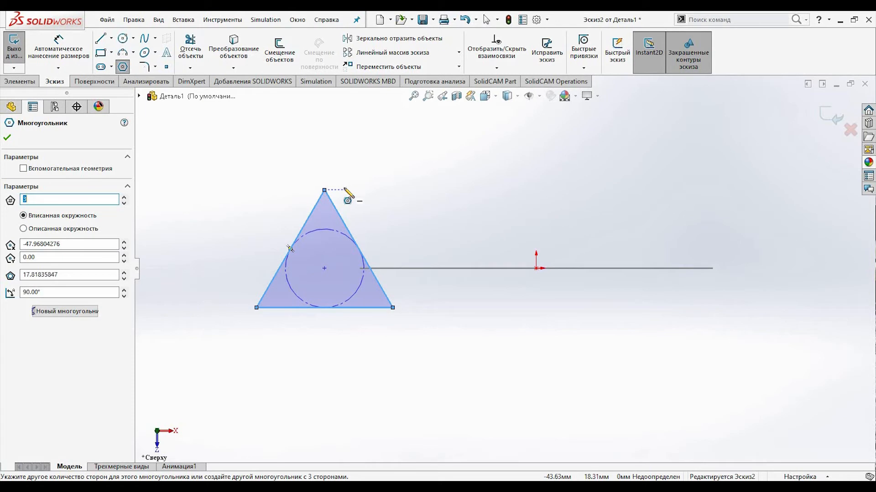
Dimension the triangle's horizontal base as 15 mm
{"action": "left_click", "coordinate": [59, 50]}
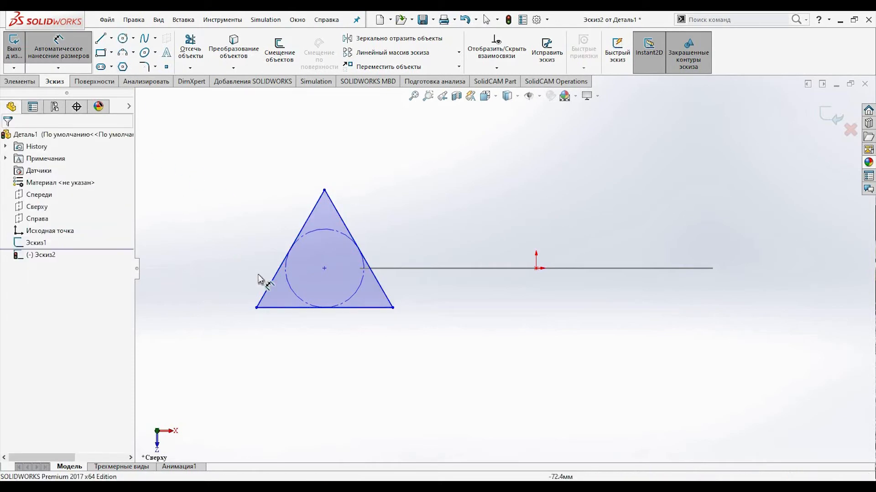
{"action": "left_click", "coordinate": [306, 314]}
{"action": "left_click", "coordinate": [325, 345]}
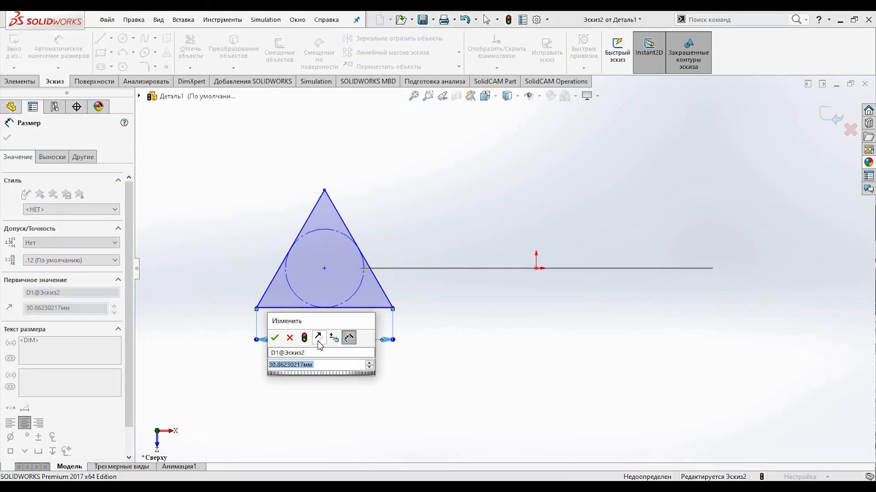
{"action": "type", "text": "15"}
{"action": "key", "text": "Return"}
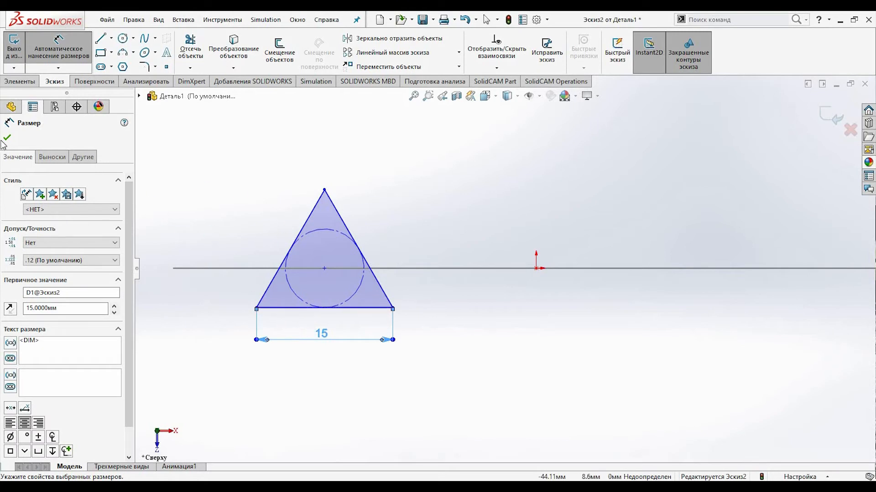
{"action": "key", "text": "Escape"}
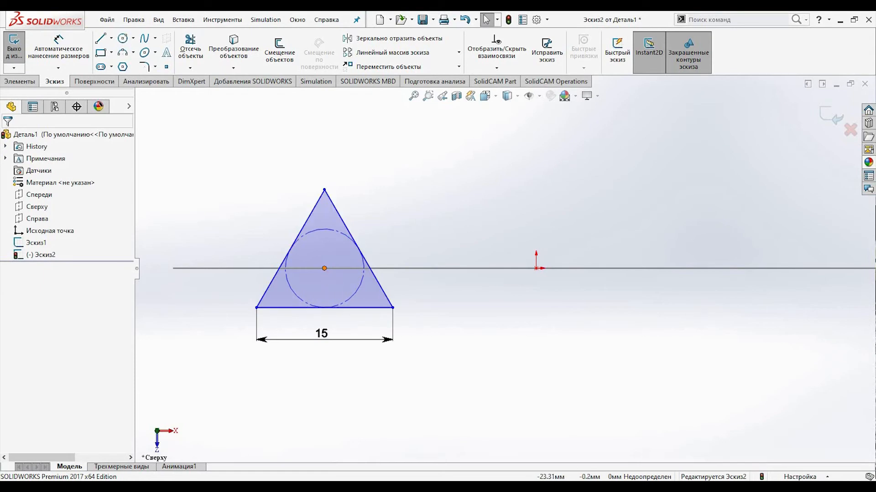
Add a Pierce relation between the triangle's centre point and the circle from the first sketch
{"action": "left_click", "coordinate": [324, 269]}
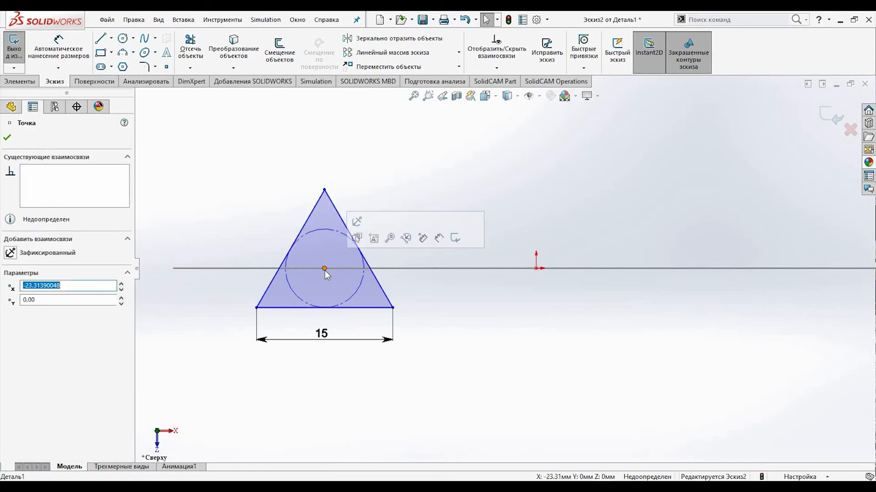
{"action": "left_click", "coordinate": [188, 269], "text": "ctrl"}
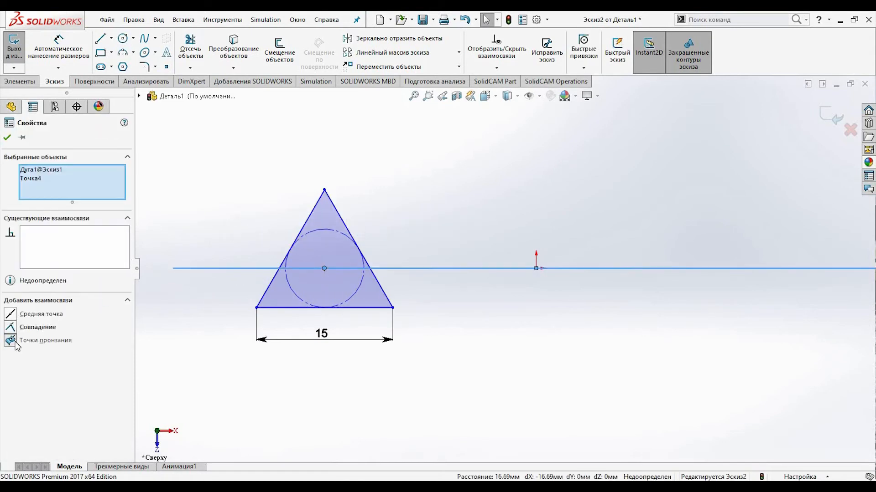
{"action": "left_click", "coordinate": [11, 341]}
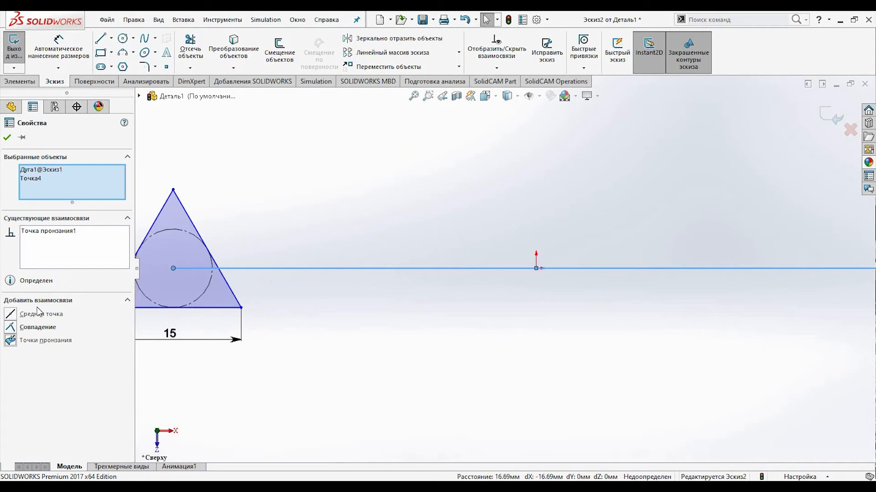
{"action": "left_click", "coordinate": [6, 138]}
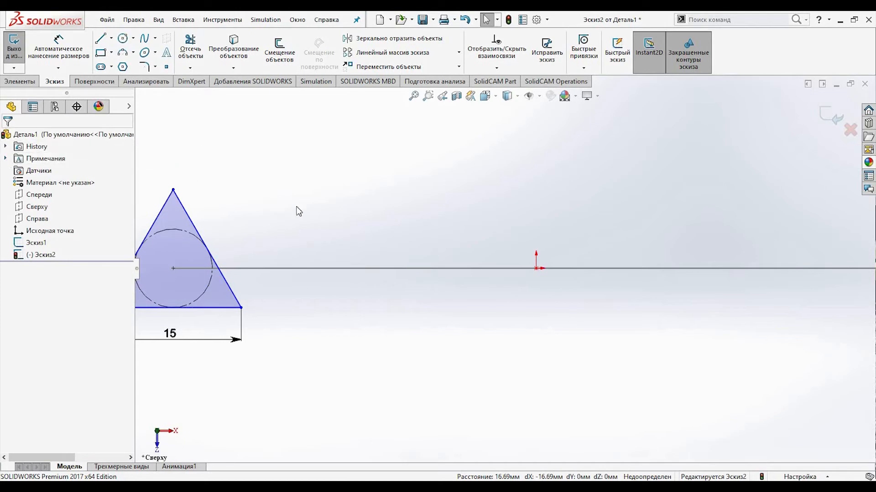
Begin a swept boss with the triangle sketch as profile and the 80 mm circle as path
{"action": "middle_click_drag", "start_coordinate": [311, 235], "coordinate": [311, 297]}
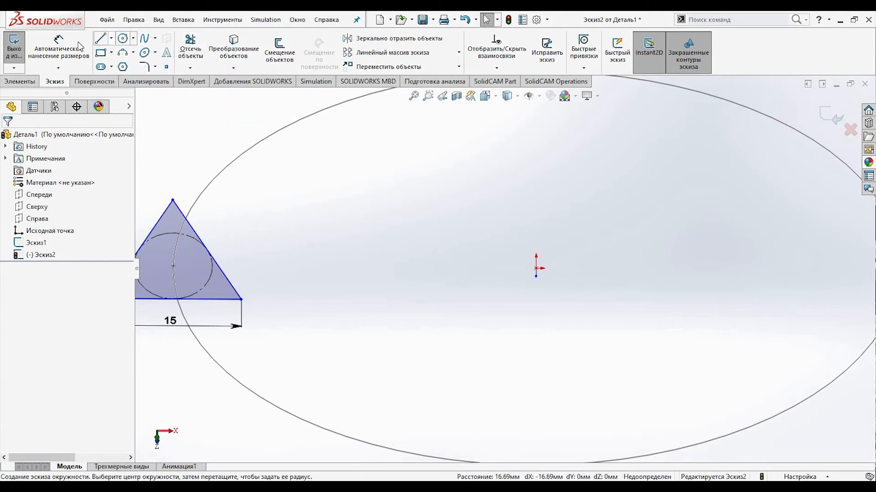
{"action": "left_click", "coordinate": [28, 84]}
{"action": "left_click", "coordinate": [150, 38]}
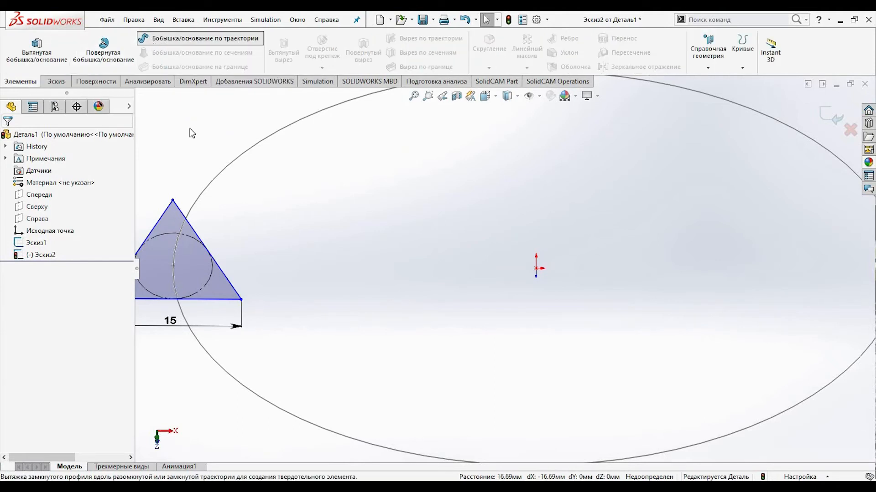
{"action": "left_click", "coordinate": [181, 213]}
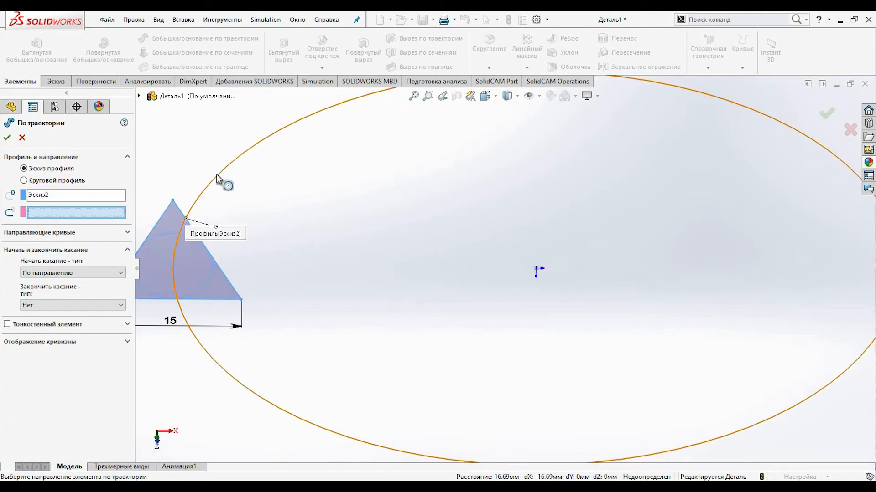
{"action": "left_click", "coordinate": [217, 175]}
{"action": "key", "text": "f"}
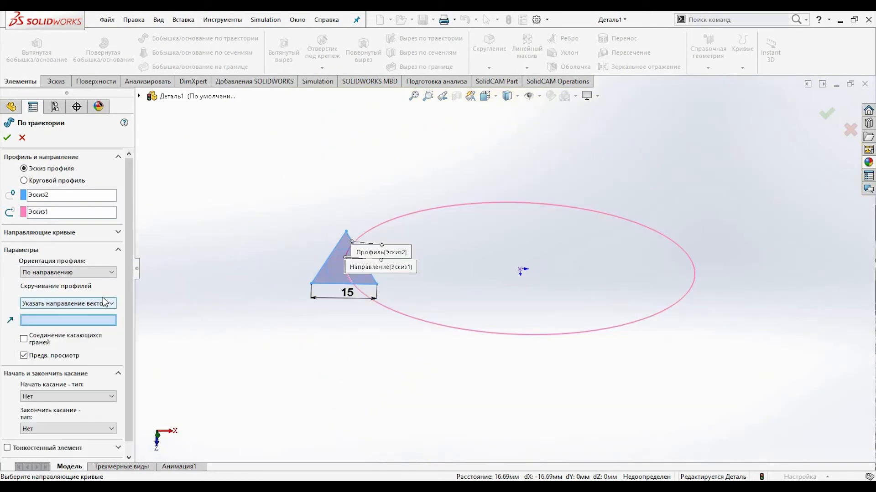
Set the sweep's profile twist to a specified value of 360 degrees and create the twisted ring
{"action": "left_click", "coordinate": [107, 303]}
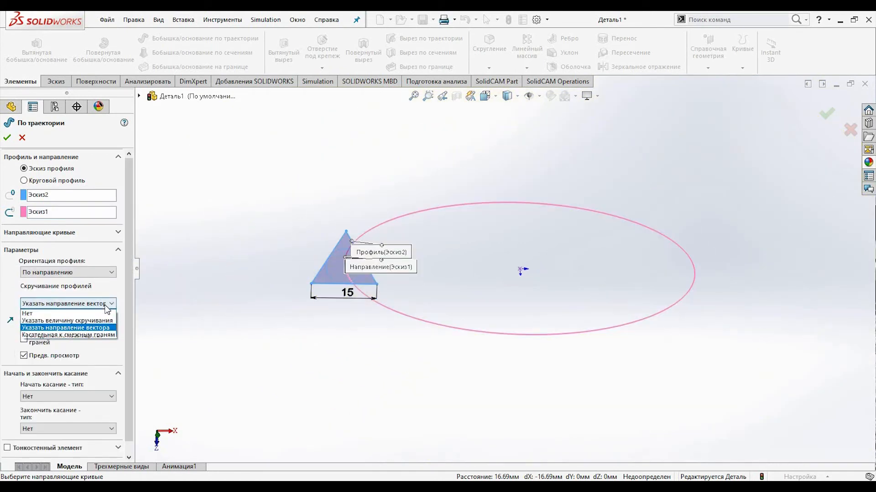
{"action": "left_click", "coordinate": [109, 320]}
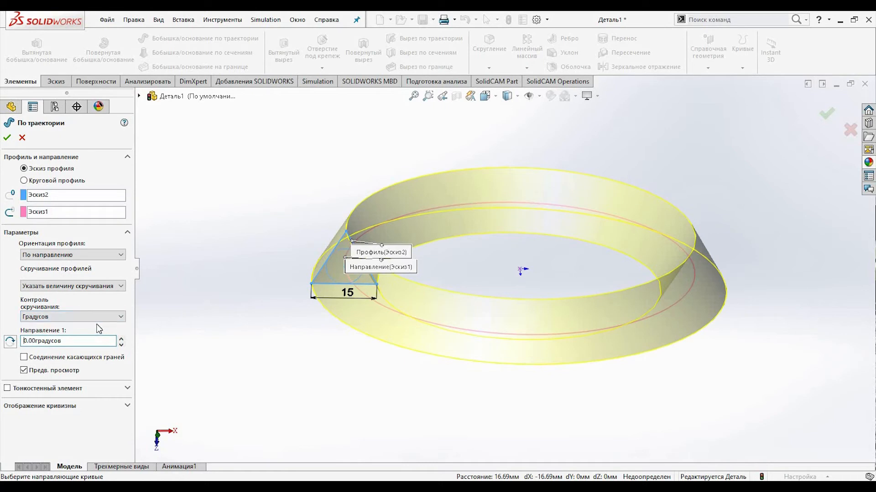
{"action": "left_click_drag", "start_coordinate": [60, 343], "coordinate": [14, 348]}
{"action": "type", "text": "36"}
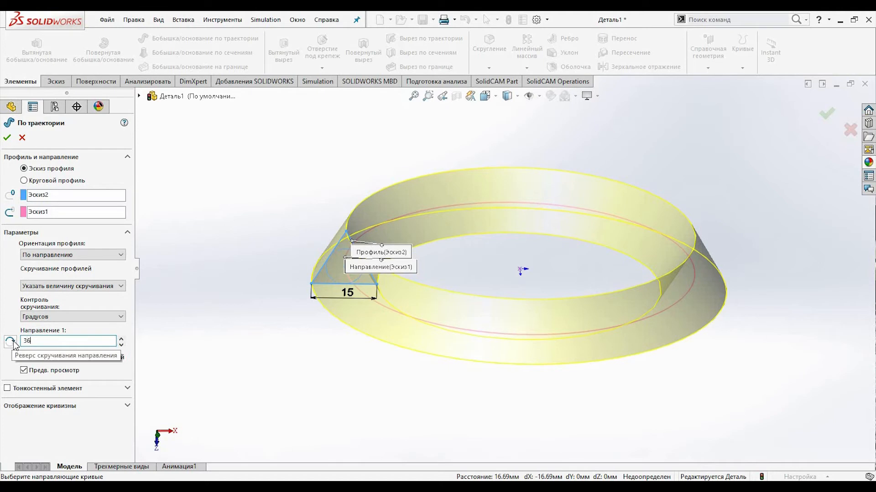
{"action": "type", "text": "0"}
{"action": "key", "text": "Return"}
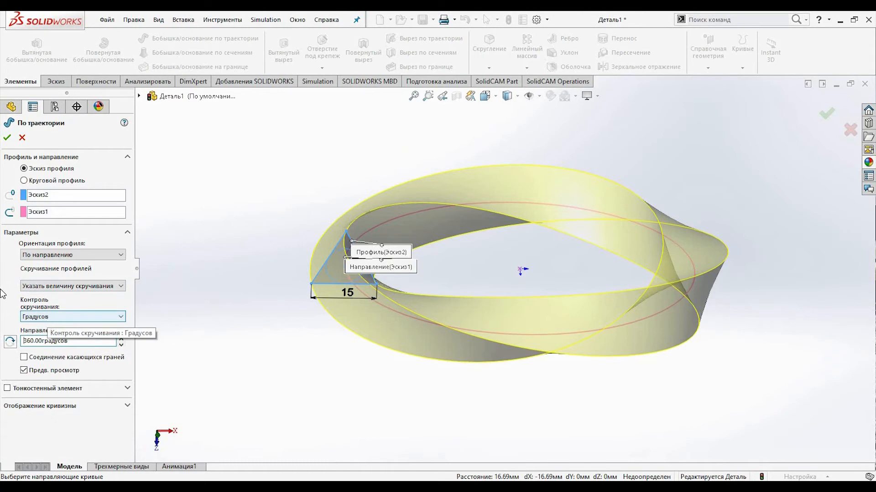
{"action": "left_click", "coordinate": [7, 137]}
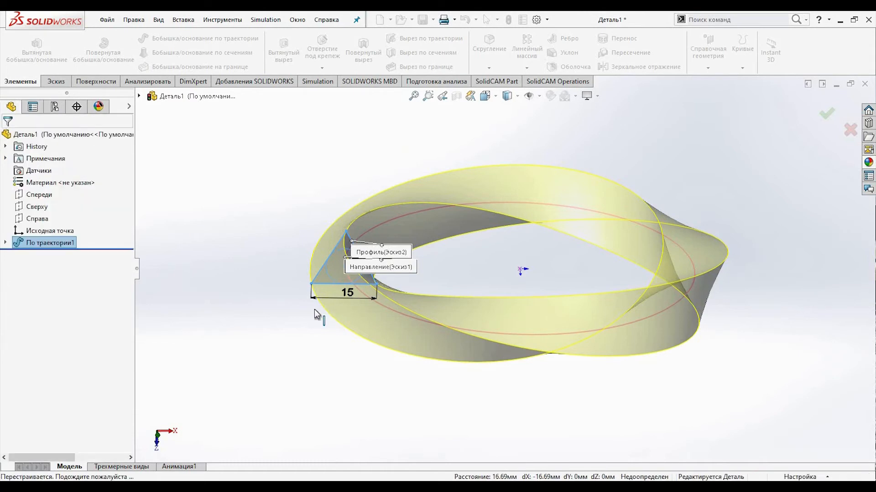
Create a reference axis at the intersection of the Top (Сверху) and Right (Справа) planes
{"action": "middle_click_drag", "start_coordinate": [313, 336], "coordinate": [311, 370]}
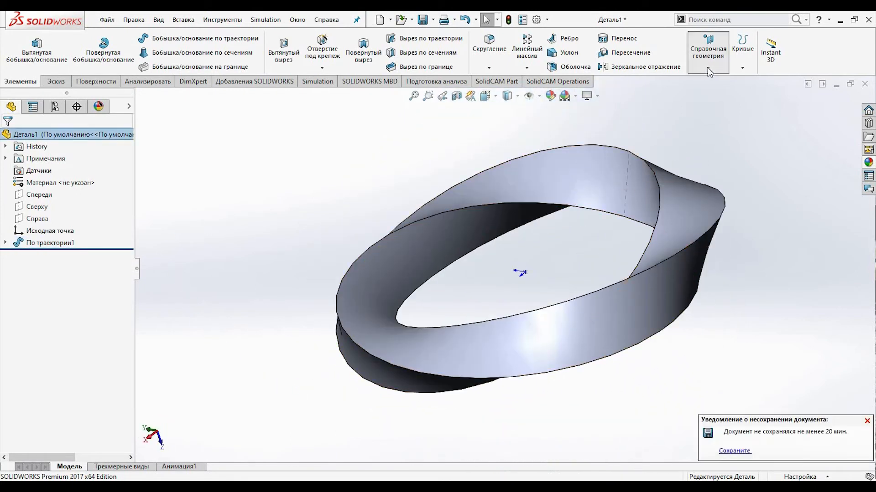
{"action": "left_click", "coordinate": [707, 67]}
{"action": "left_click", "coordinate": [710, 95]}
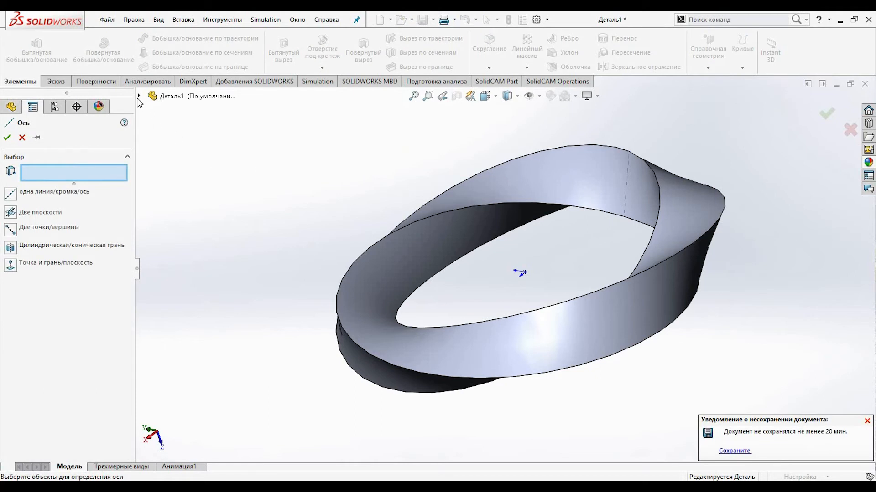
{"action": "left_click", "coordinate": [139, 96]}
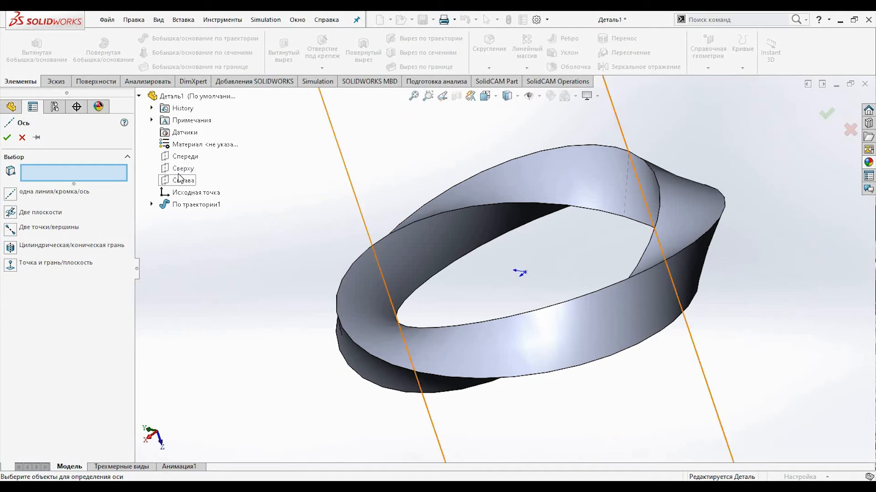
{"action": "left_click", "coordinate": [184, 156]}
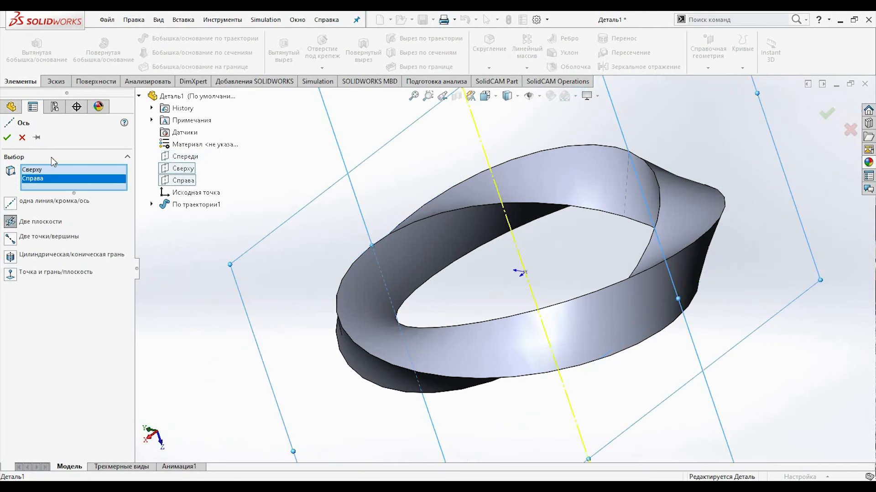
{"action": "left_click", "coordinate": [7, 139]}
Start a 3D sketch and convert the first spiral edge of the twisted ring into a sketch curve
{"action": "middle_click_drag", "start_coordinate": [316, 207], "coordinate": [346, 198]}
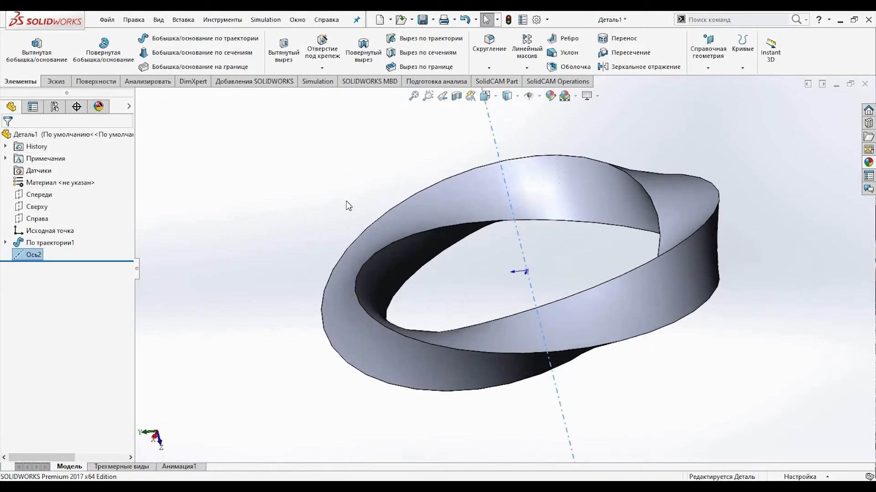
{"action": "scroll", "coordinate": [346, 204], "scroll_direction": "up", "scroll_amount": 4}
{"action": "scroll", "coordinate": [402, 230], "scroll_direction": "down", "scroll_amount": 2}
{"action": "left_click", "coordinate": [460, 276]}
{"action": "left_click", "coordinate": [56, 82]}
{"action": "left_click", "coordinate": [14, 68]}
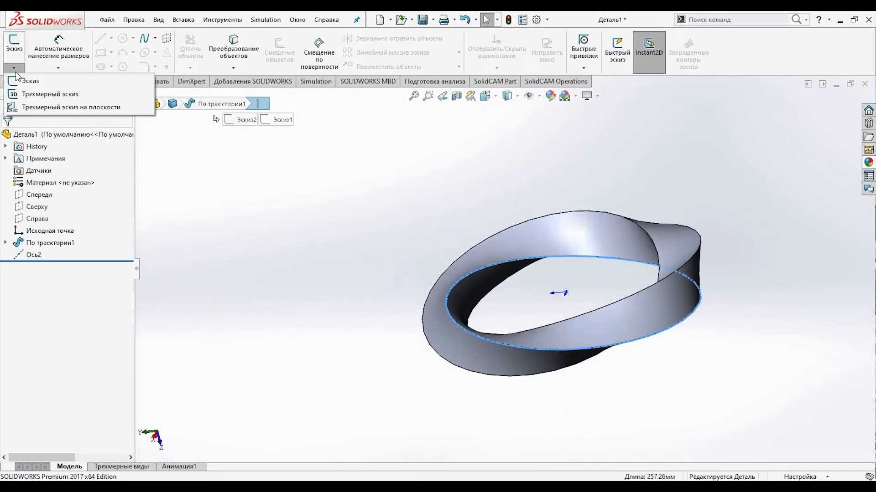
{"action": "left_click", "coordinate": [46, 94]}
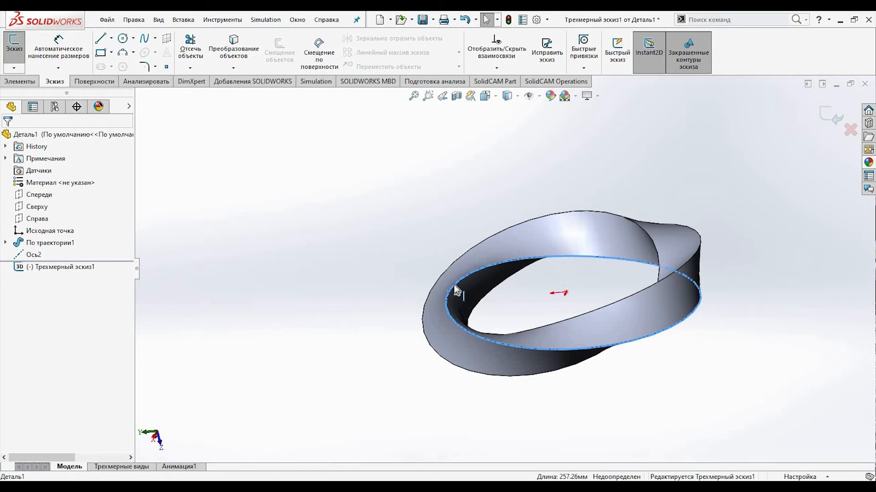
{"action": "scroll", "coordinate": [453, 285], "scroll_direction": "down", "scroll_amount": 3}
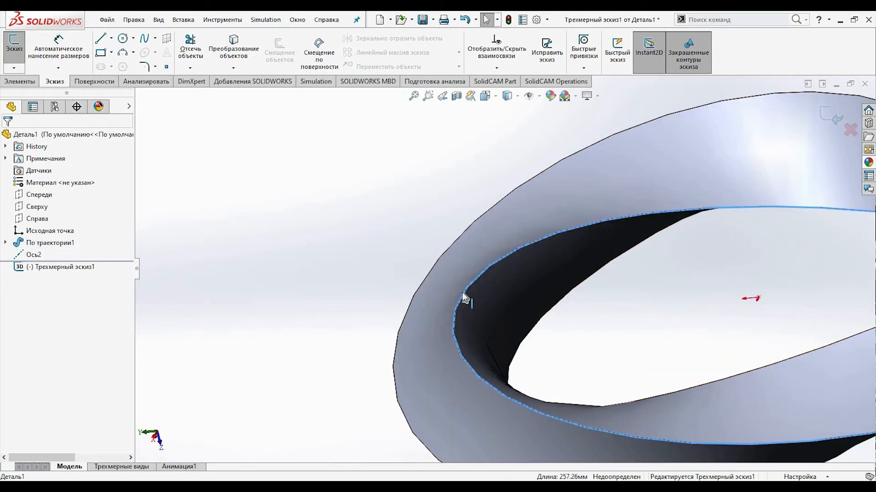
{"action": "left_click", "coordinate": [232, 48]}
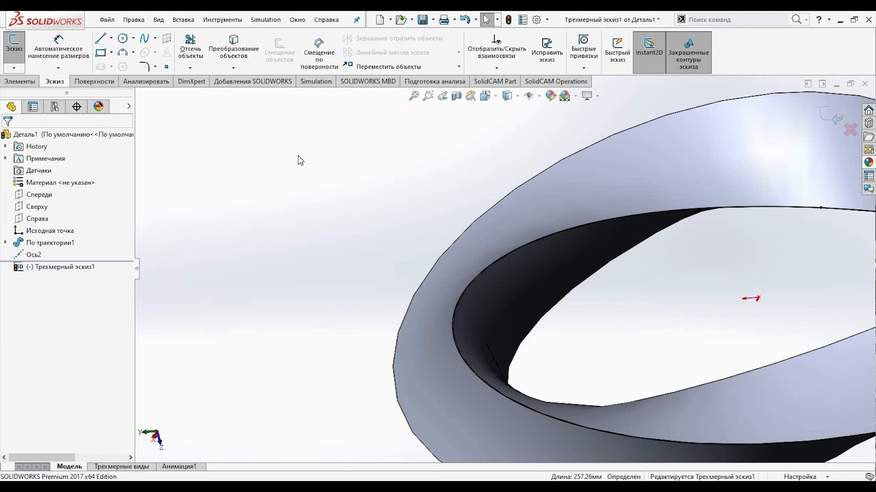
Convert the ring's other two spiral edges into curves in the 3D sketch and close the sketch
{"action": "left_click", "coordinate": [552, 318]}
{"action": "left_click", "coordinate": [233, 42]}
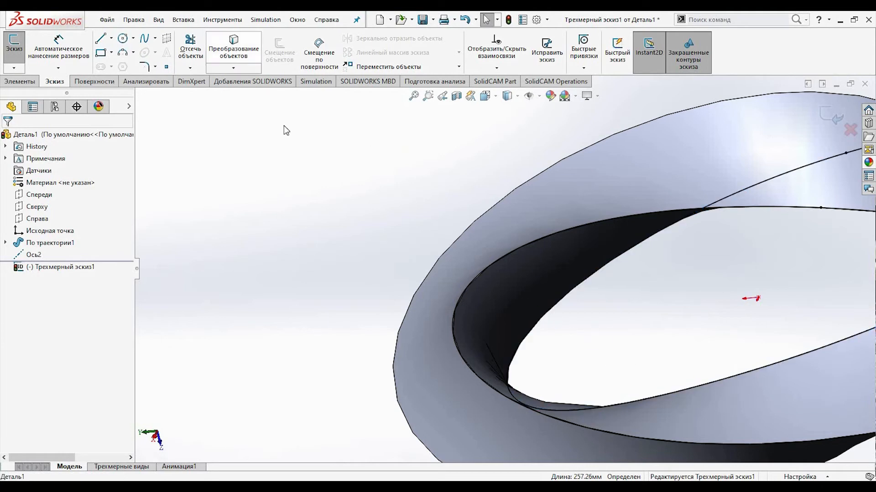
{"action": "left_click", "coordinate": [432, 271]}
{"action": "left_click", "coordinate": [242, 46]}
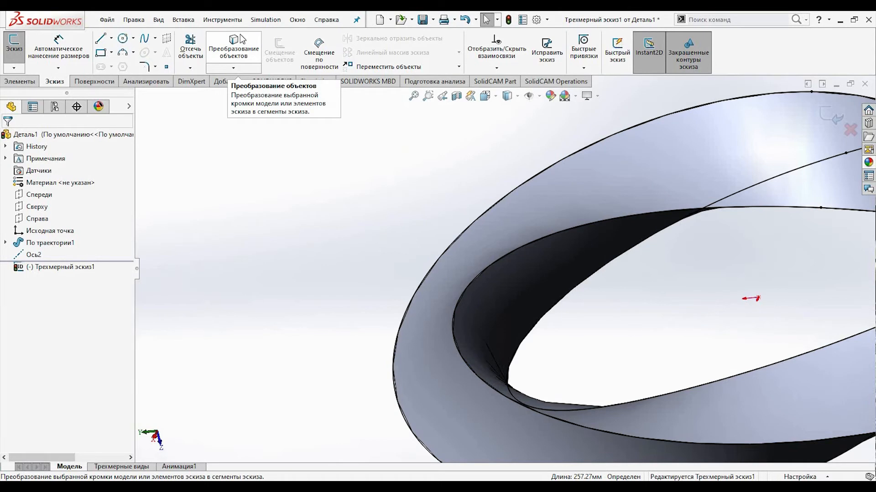
{"action": "left_click", "coordinate": [837, 126]}
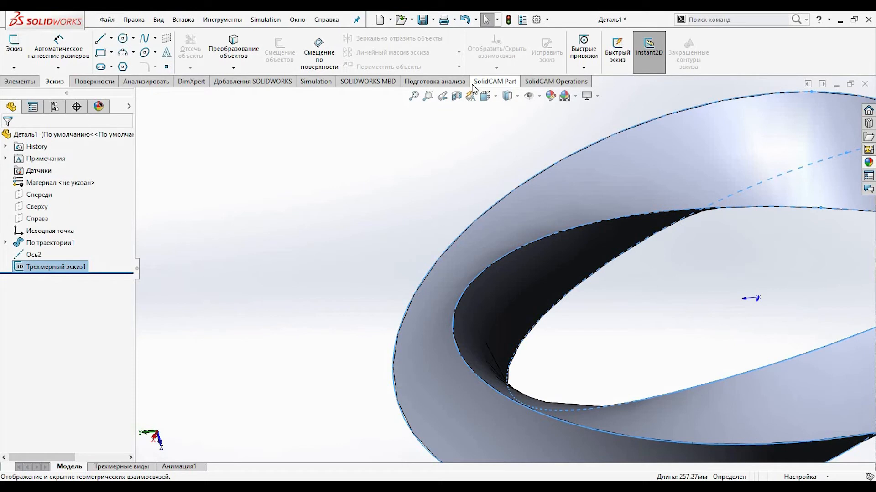
Hide the twisted ring body so that only the three edge curves are displayed
{"action": "right_click", "coordinate": [611, 181]}
{"action": "left_click", "coordinate": [637, 165]}
{"action": "scroll", "coordinate": [492, 198], "scroll_direction": "up", "scroll_amount": 3}
{"action": "mouse_move", "coordinate": [504, 198]}
{"action": "middle_mouse_down"}
{"action": "mouse_move", "coordinate": [520, 181]}
{"action": "mouse_move", "coordinate": [505, 165]}
{"action": "middle_mouse_up"}
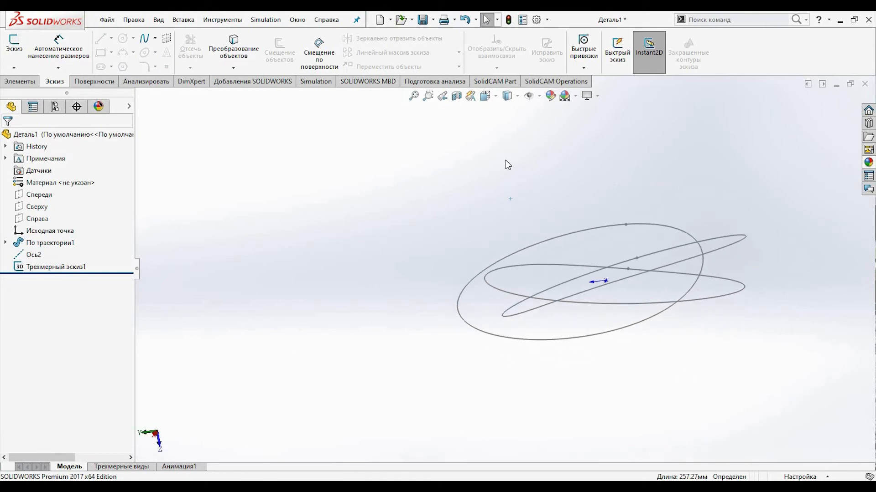
Turn on the display of reference axes and show the triangle profile sketch absorbed by the sweep
{"action": "left_click", "coordinate": [539, 97]}
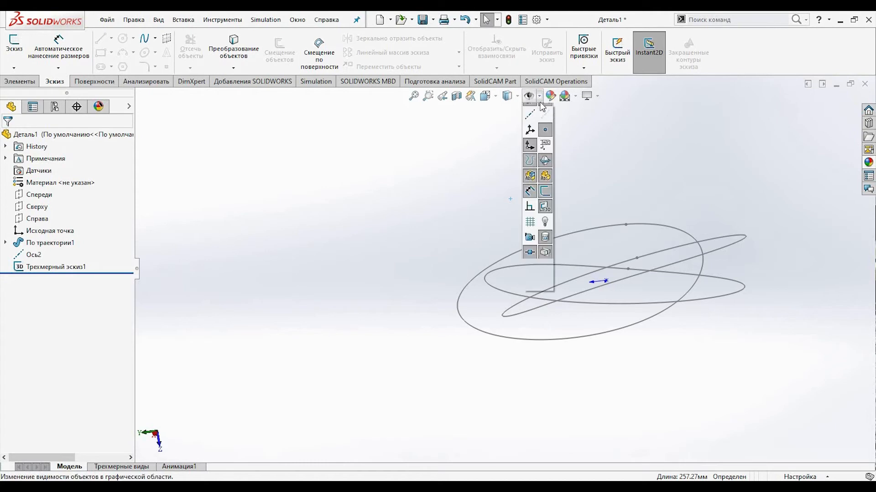
{"action": "left_click", "coordinate": [530, 126]}
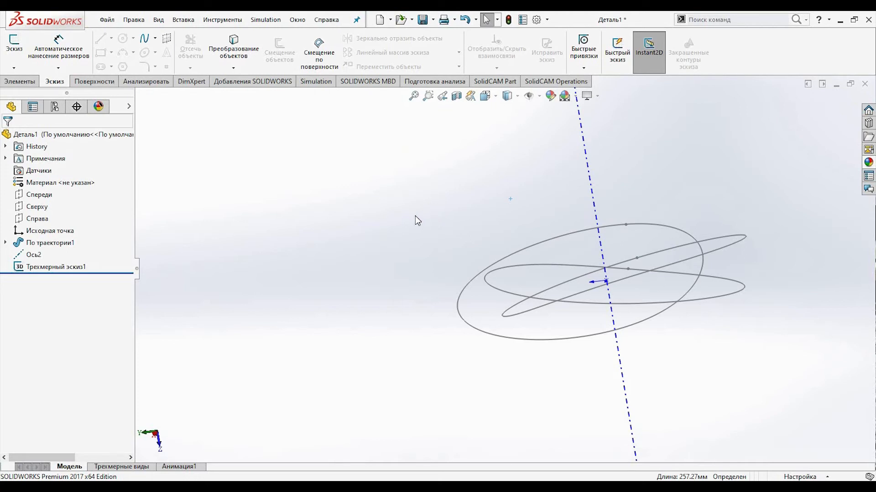
{"action": "left_click", "coordinate": [5, 243]}
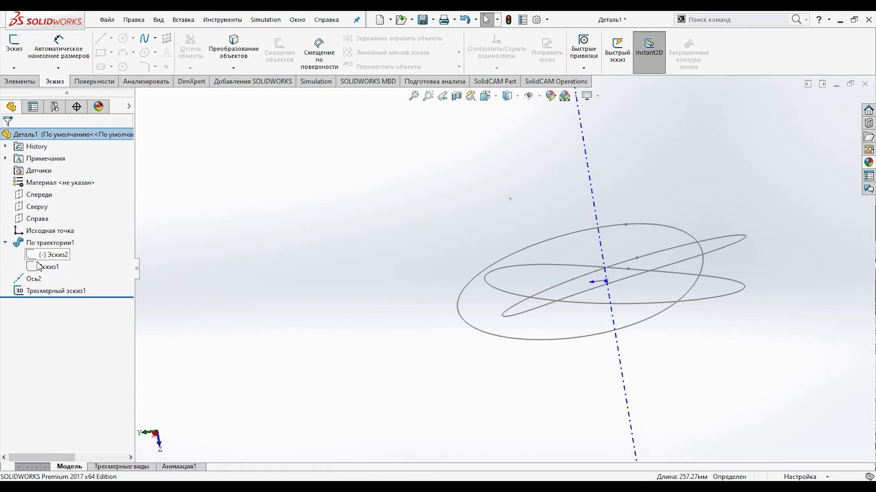
{"action": "left_click", "coordinate": [46, 255]}
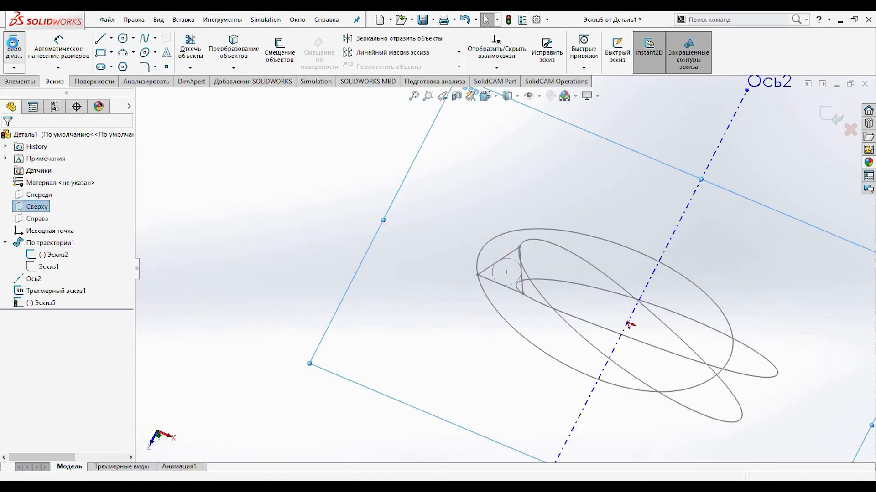
Start a sketch on the Top (Сверху) plane and offset the triangle's three sides 0.5 mm inward
{"action": "left_click", "coordinate": [13, 43]}
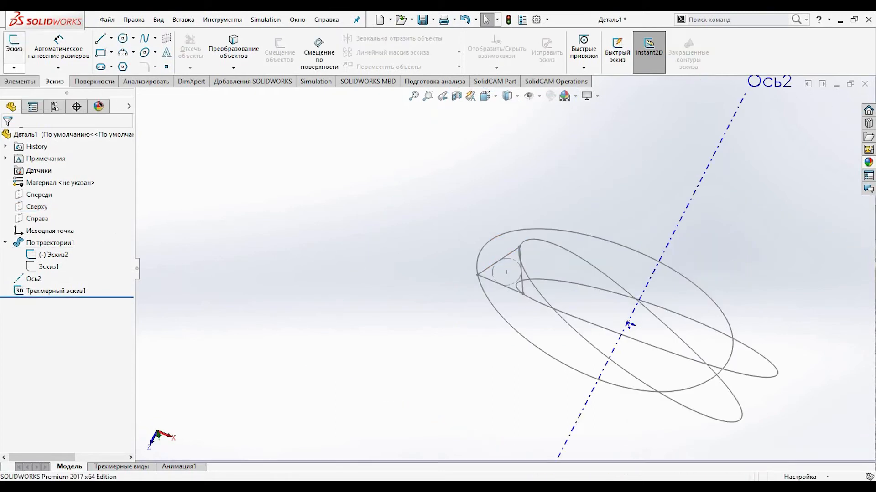
{"action": "left_click", "coordinate": [37, 207]}
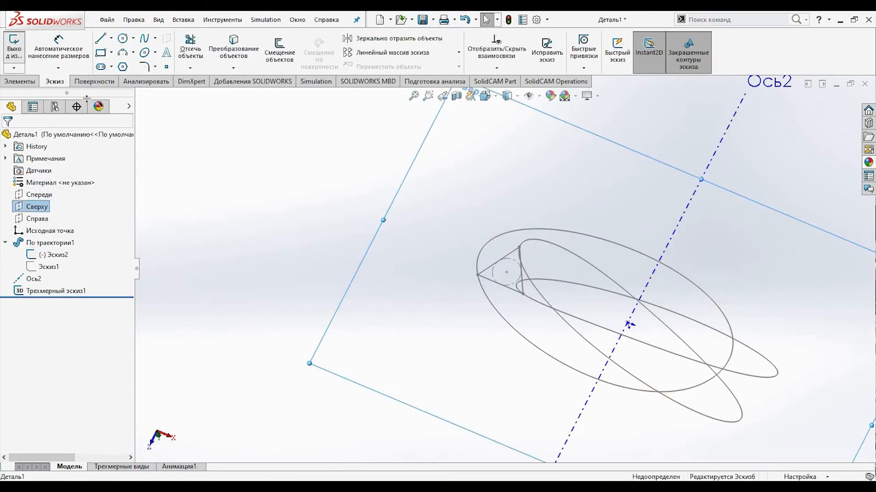
{"action": "scroll", "coordinate": [460, 241], "scroll_direction": "down", "scroll_amount": 6}
{"action": "scroll", "coordinate": [483, 284], "scroll_direction": "up", "scroll_amount": 4}
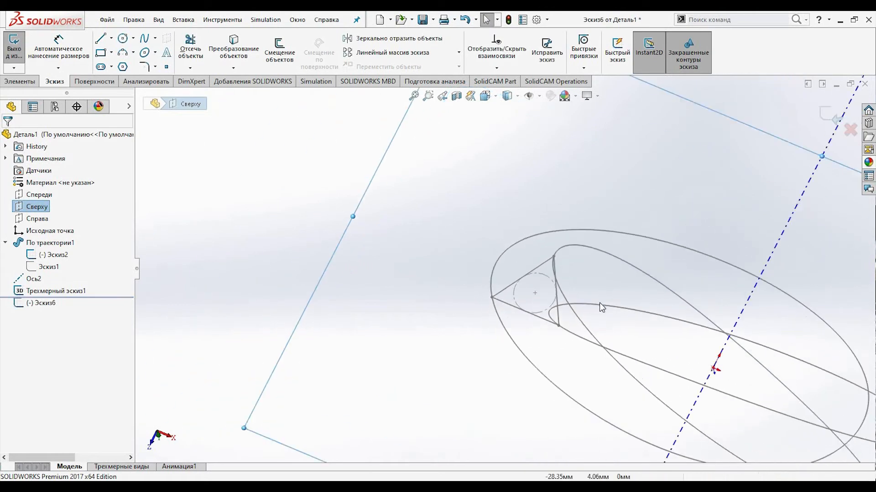
{"action": "scroll", "coordinate": [609, 304], "scroll_direction": "down", "scroll_amount": 5}
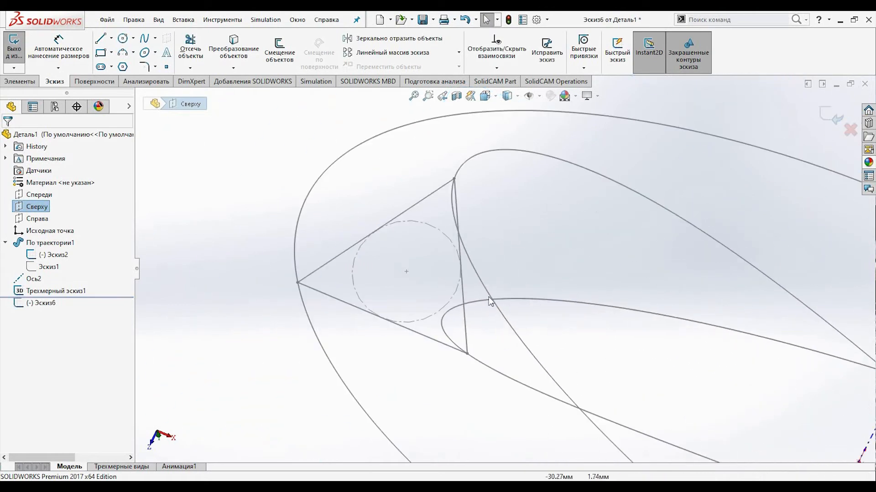
{"action": "left_click", "coordinate": [457, 298]}
{"action": "left_click", "coordinate": [345, 251], "text": "ctrl"}
{"action": "left_click", "coordinate": [341, 306], "text": "ctrl"}
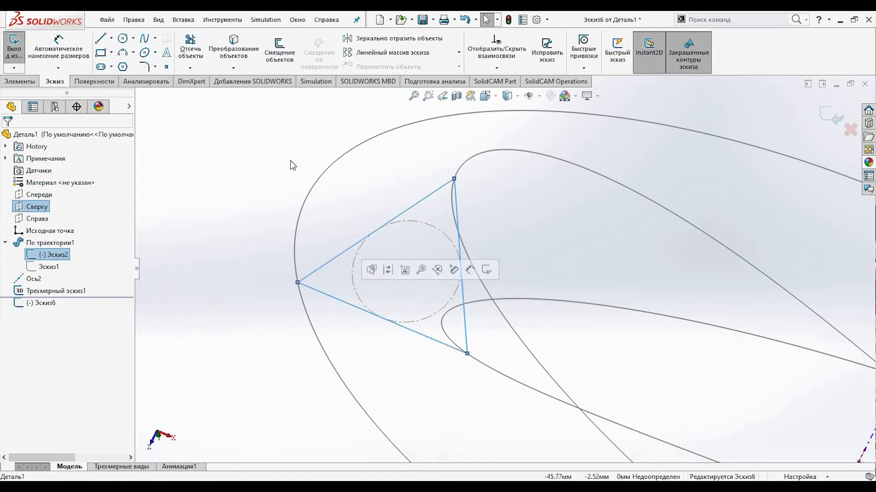
{"action": "left_click", "coordinate": [281, 51]}
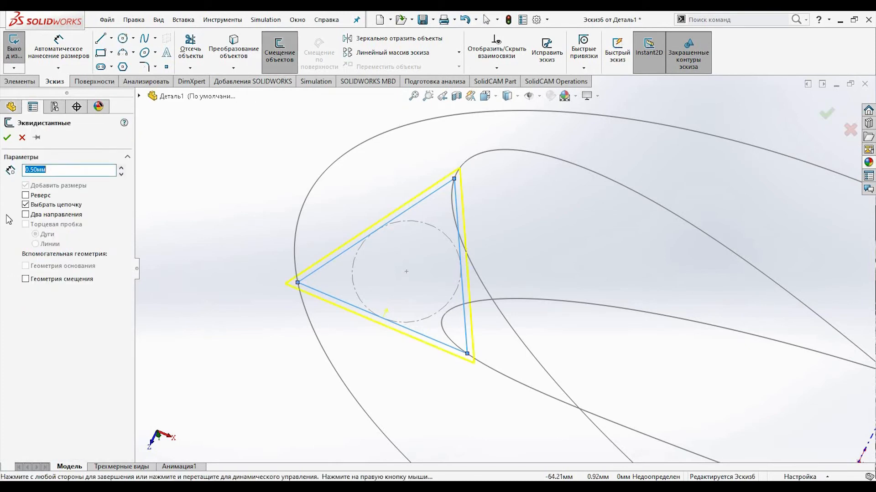
{"action": "left_click", "coordinate": [26, 195]}
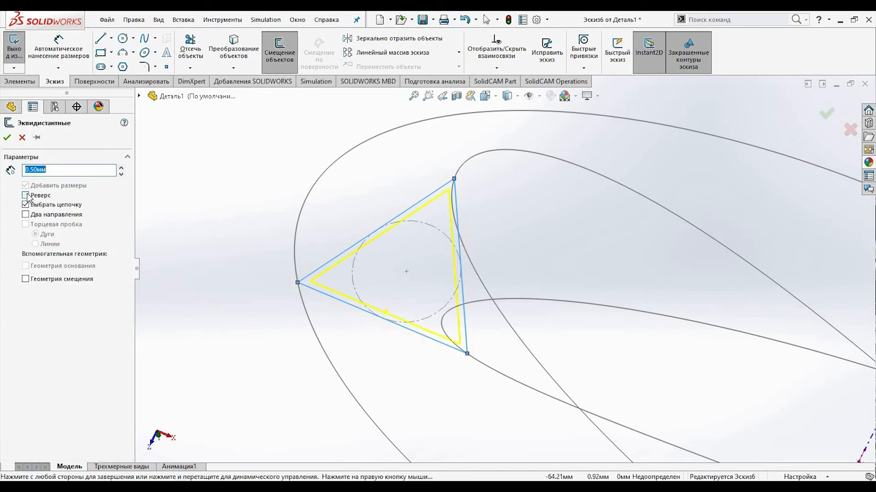
{"action": "left_click", "coordinate": [7, 137]}
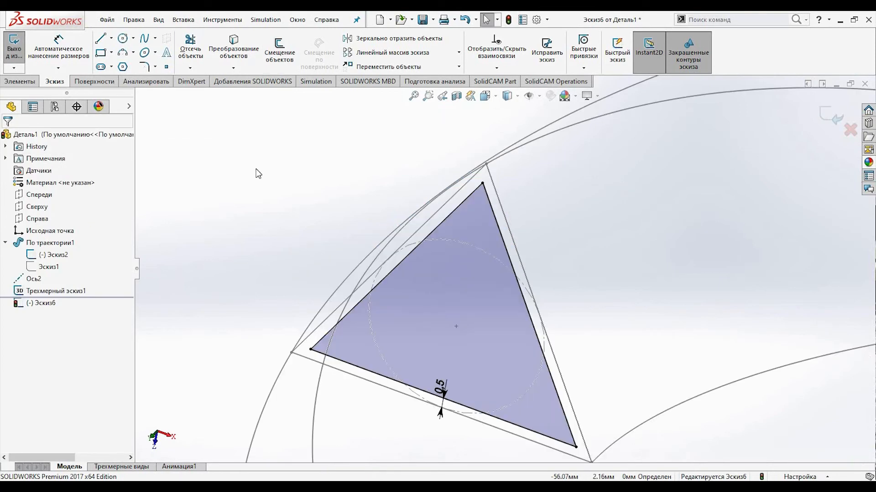
Convert the three sides of the original triangle into the current sketch as the frame's outer contour
{"action": "left_click", "coordinate": [518, 254]}
{"action": "left_click", "coordinate": [429, 220]}
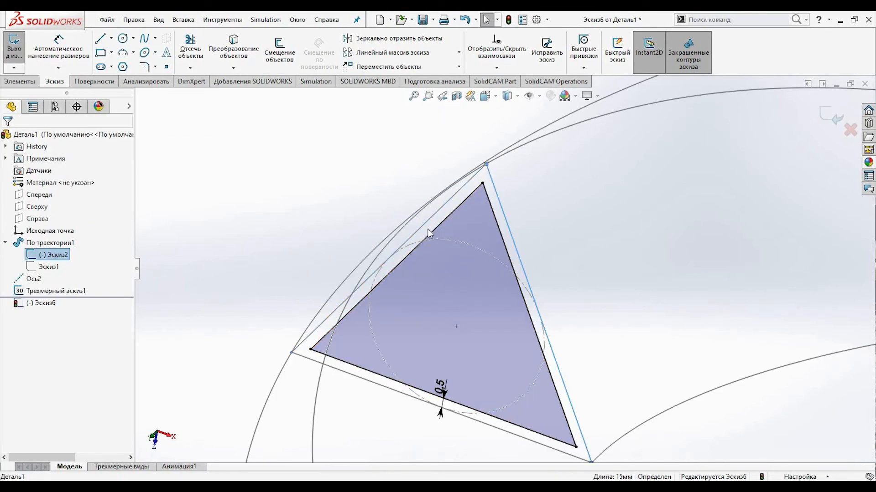
{"action": "left_click", "coordinate": [375, 383]}
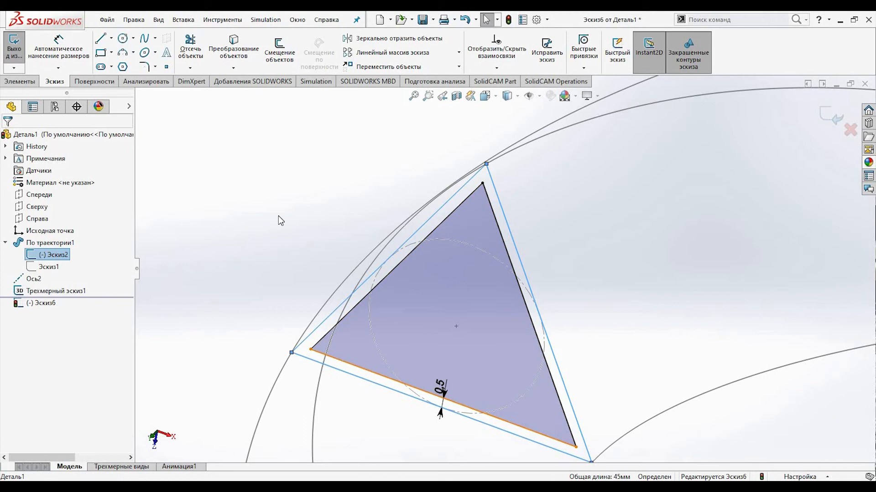
{"action": "left_click", "coordinate": [233, 45]}
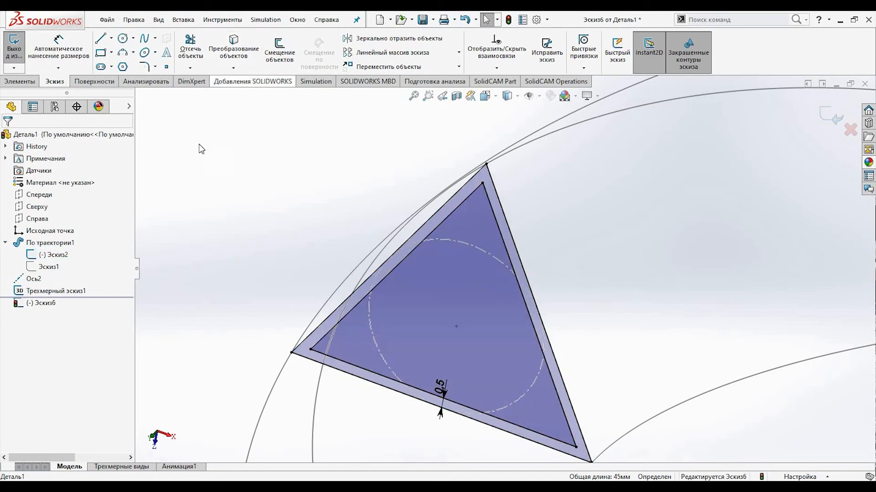
Extrude the triangular frame 0.5 mm with the Mid Plane (Средняя плоскость) end condition, without merging the result
{"action": "left_click", "coordinate": [19, 82]}
{"action": "left_click", "coordinate": [36, 51]}
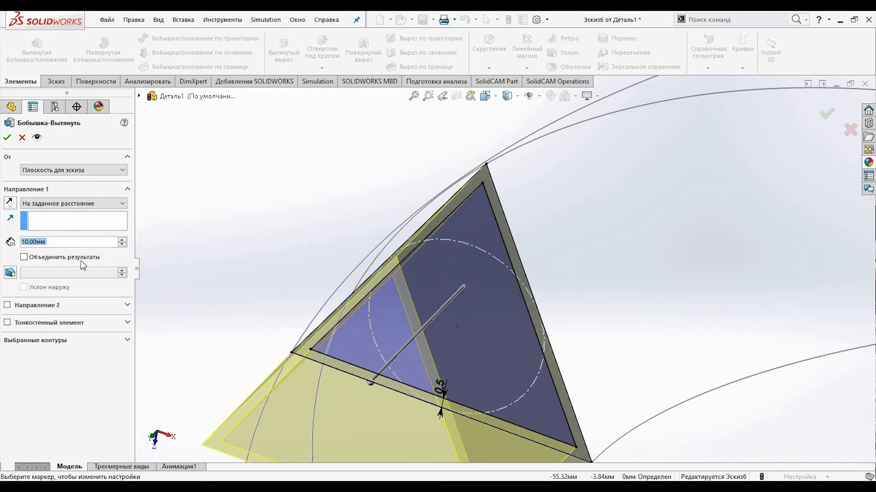
{"action": "type", "text": "0.5"}
{"action": "left_click", "coordinate": [90, 197]}
{"action": "left_click", "coordinate": [90, 197]}
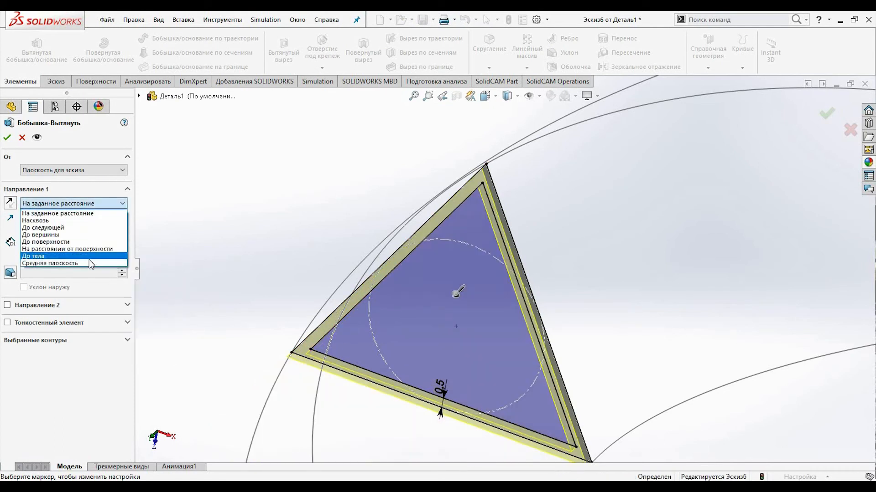
{"action": "left_click", "coordinate": [89, 262]}
{"action": "left_click", "coordinate": [7, 137]}
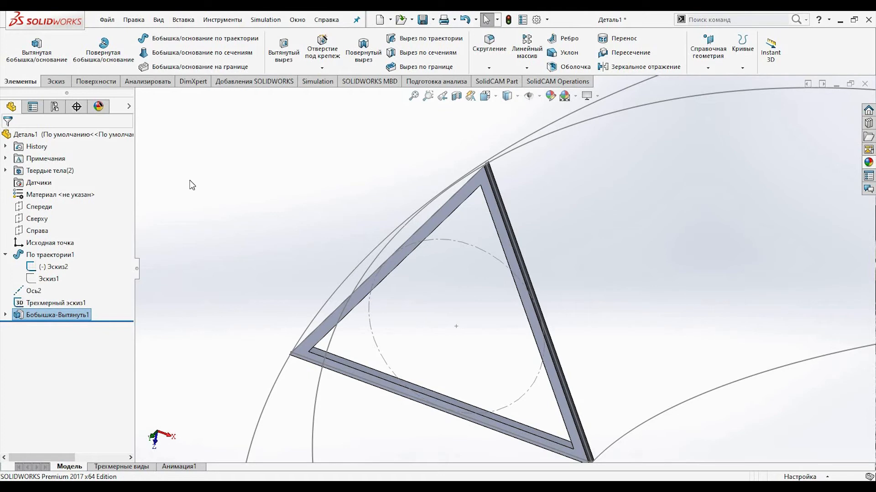
Fillet two faces of the thin triangular frame with a 0.25 mm radius
{"action": "left_click", "coordinate": [489, 46]}
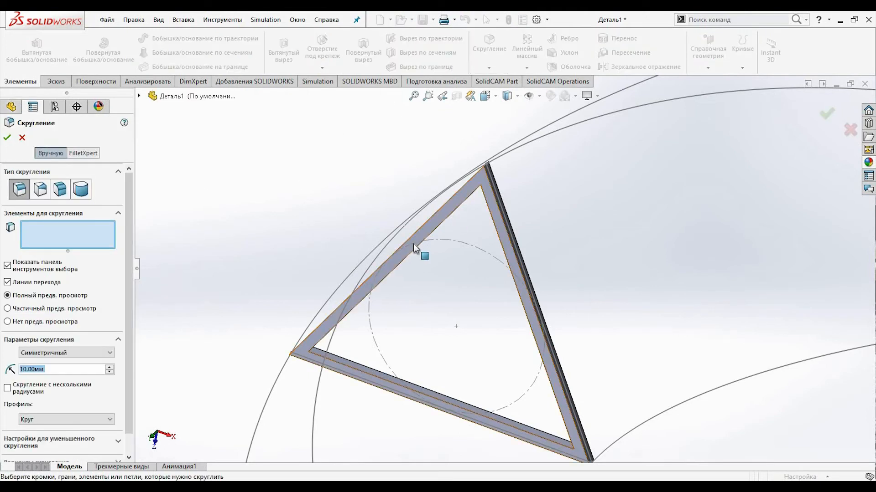
{"action": "left_click", "coordinate": [453, 235]}
{"action": "middle_click_drag", "start_coordinate": [552, 216], "coordinate": [675, 227]}
{"action": "scroll", "coordinate": [793, 200], "scroll_direction": "down", "scroll_amount": 4}
{"action": "middle_click_drag", "start_coordinate": [771, 207], "coordinate": [759, 216]}
{"action": "scroll", "coordinate": [803, 212], "scroll_direction": "down", "scroll_amount": 4}
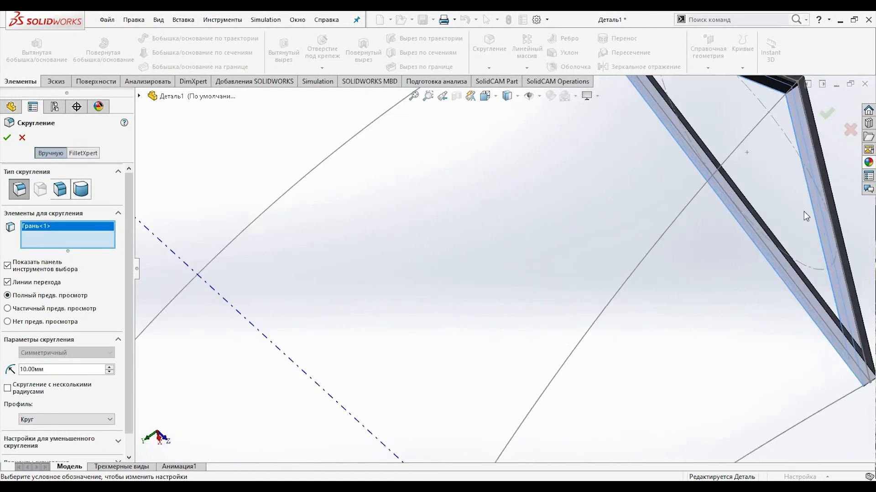
{"action": "left_click", "coordinate": [827, 223]}
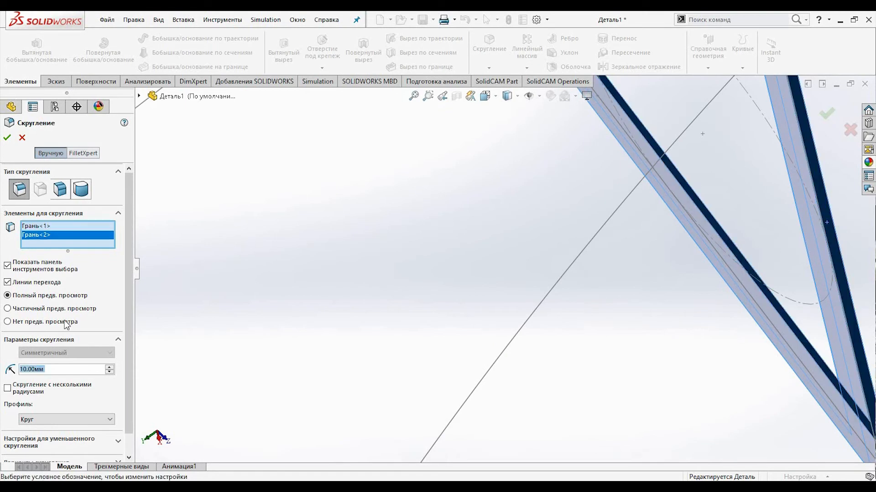
{"action": "left_click", "coordinate": [55, 370]}
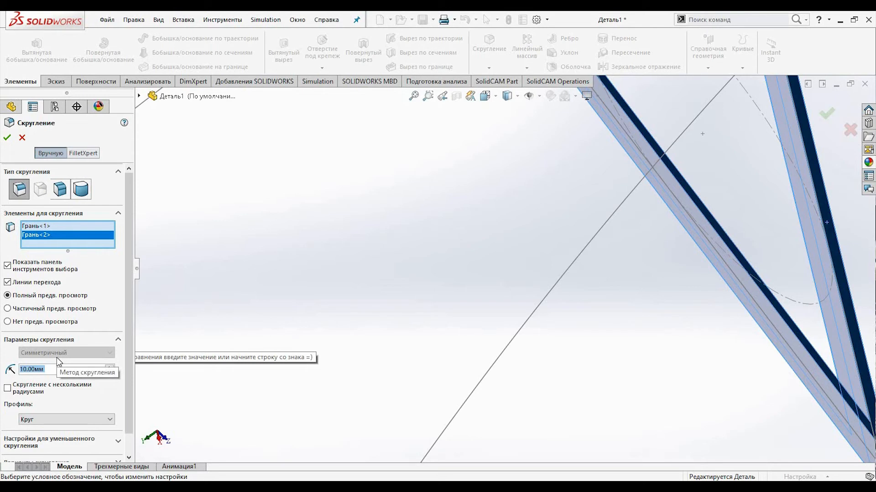
{"action": "type", "text": "0."}
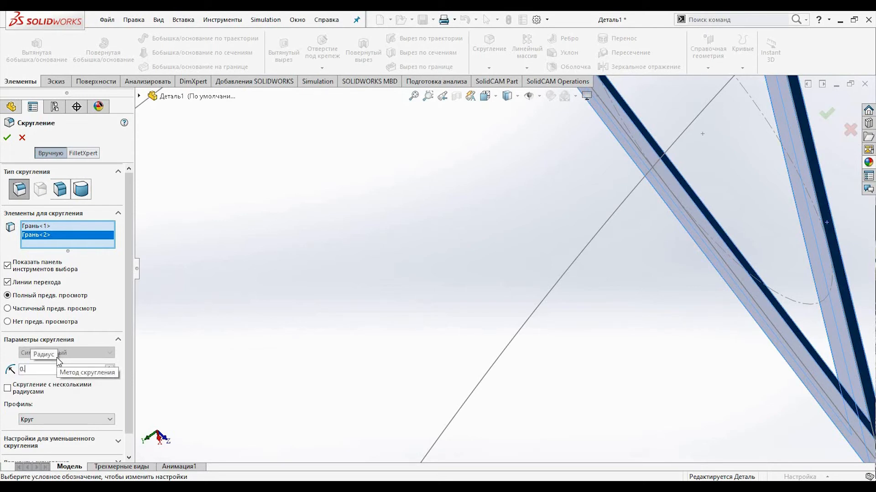
{"action": "type", "text": "2"}
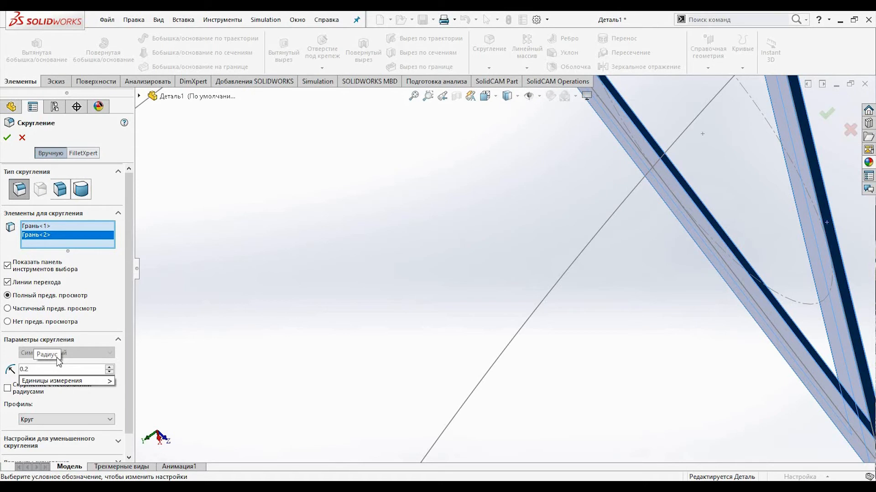
{"action": "type", "text": "5"}
{"action": "key", "text": "Return"}
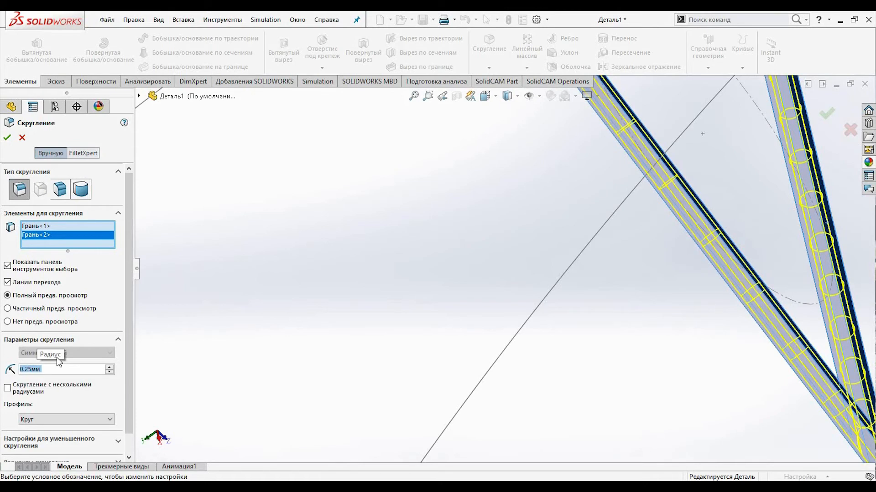
{"action": "left_click", "coordinate": [7, 137]}
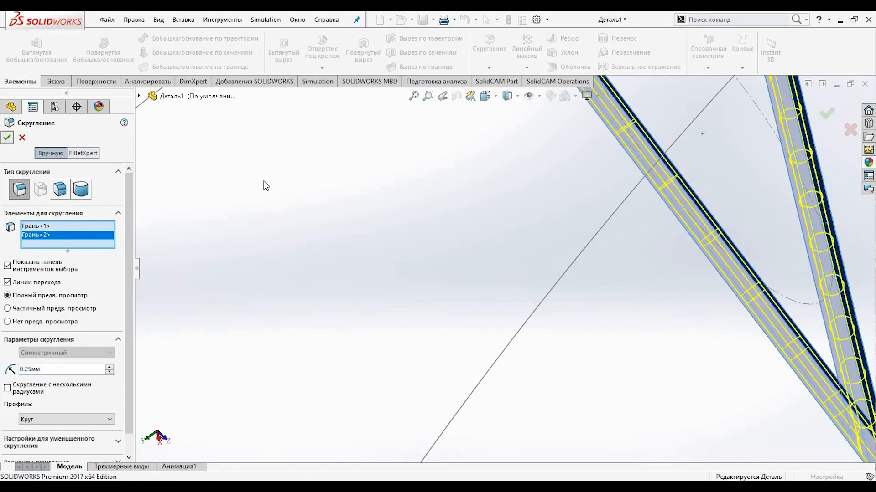
Start a sketch on the Top (Сверху) plane and draw a circle about 0.9 mm in diameter centred on the frame's inner corner
{"action": "scroll", "coordinate": [513, 295], "scroll_direction": "up", "scroll_amount": 5}
{"action": "middle_click_drag", "start_coordinate": [470, 233], "coordinate": [377, 309]}
{"action": "scroll", "coordinate": [389, 268], "scroll_direction": "down", "scroll_amount": 4}
{"action": "scroll", "coordinate": [364, 343], "scroll_direction": "up", "scroll_amount": 4}
{"action": "left_click", "coordinate": [42, 219]}
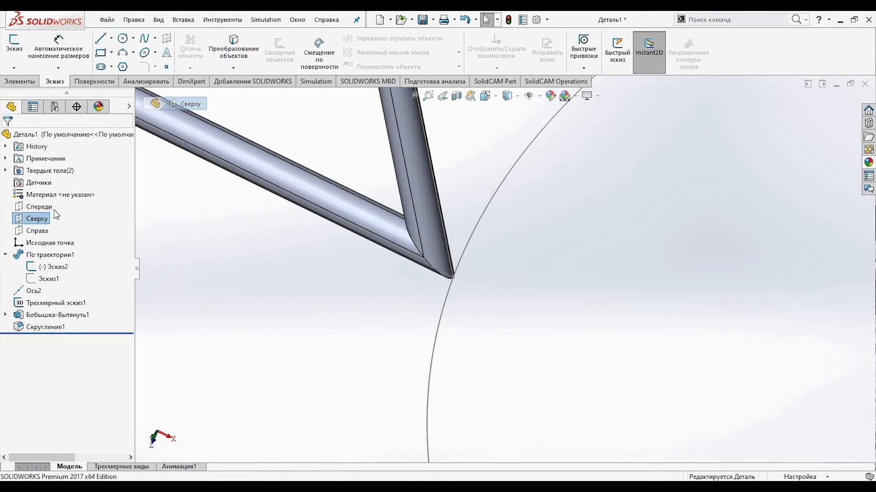
{"action": "left_click", "coordinate": [16, 48]}
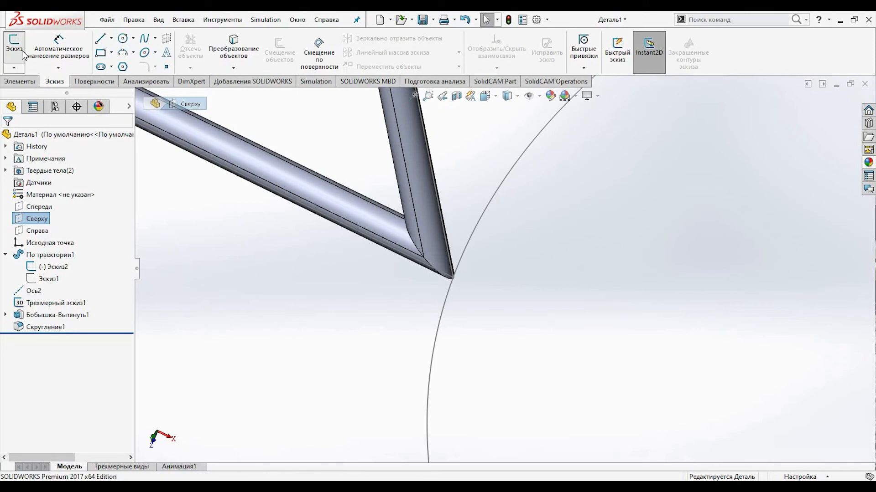
{"action": "left_click", "coordinate": [122, 38]}
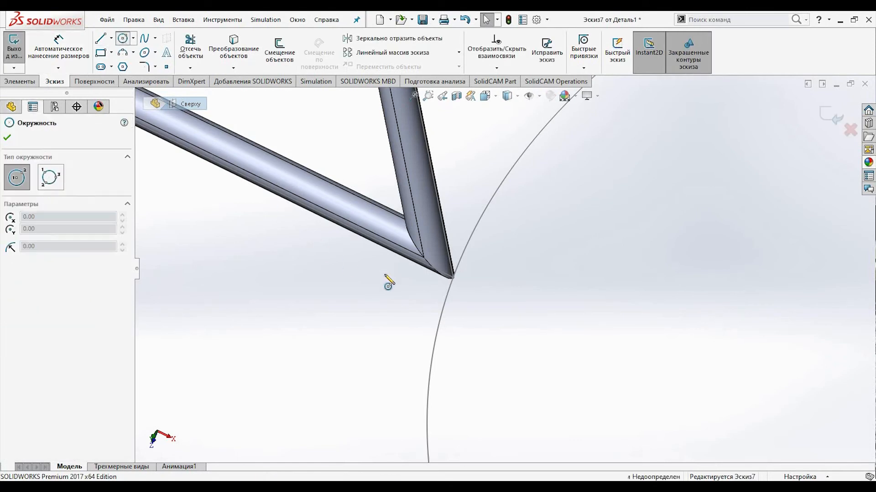
{"action": "left_click", "coordinate": [452, 278]}
{"action": "left_click", "coordinate": [443, 304]}
Set the circle's diameter to 1.5 mm and exit the sketch
{"action": "left_click", "coordinate": [58, 51]}
{"action": "left_click", "coordinate": [471, 261]}
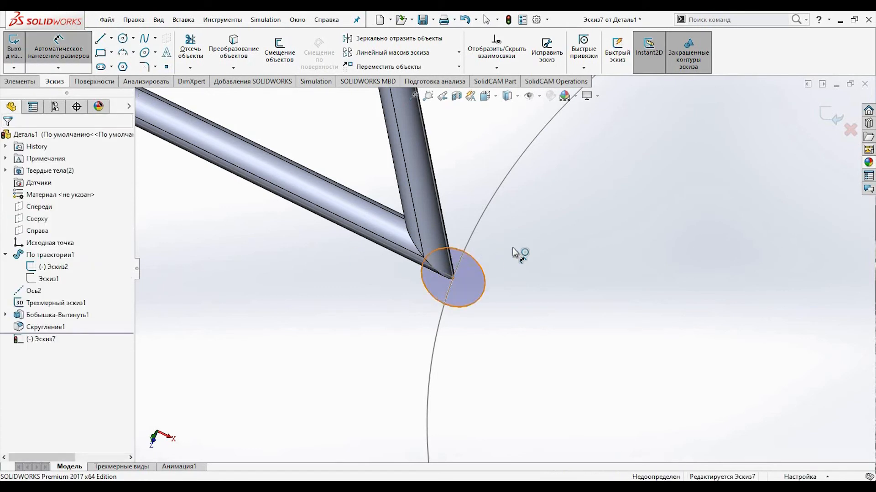
{"action": "left_click", "coordinate": [520, 251]}
{"action": "type", "text": "1ю"}
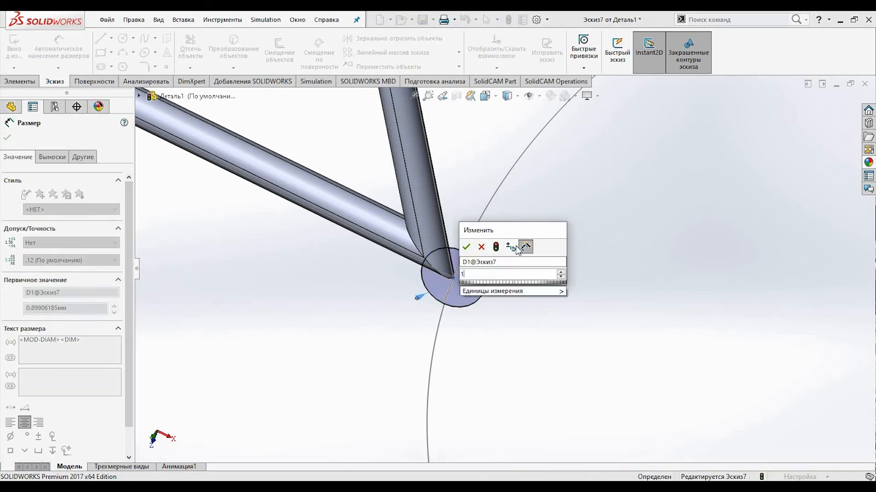
{"action": "key", "text": "BackSpace"}
{"action": "type", "text": ".5"}
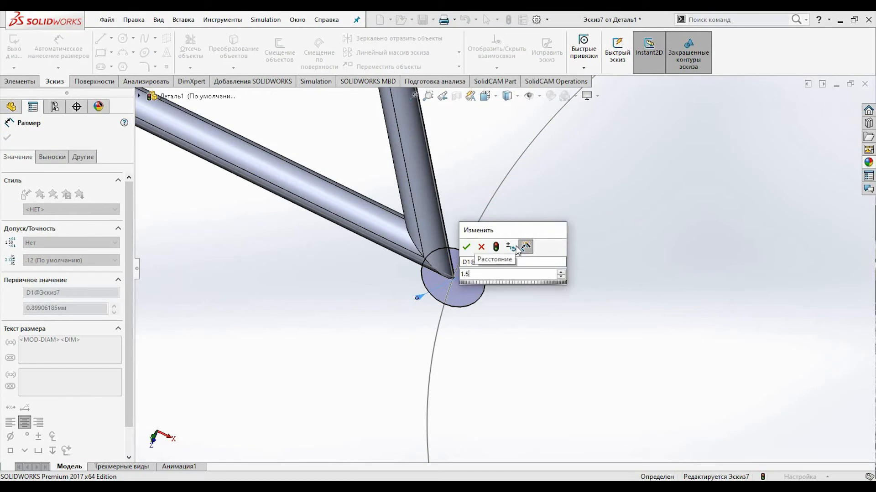
{"action": "key", "text": "Return"}
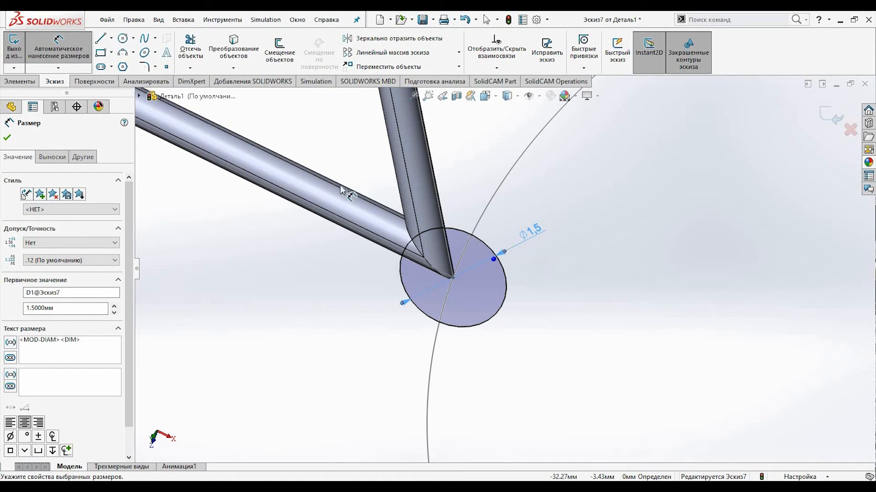
{"action": "left_click", "coordinate": [825, 113]}
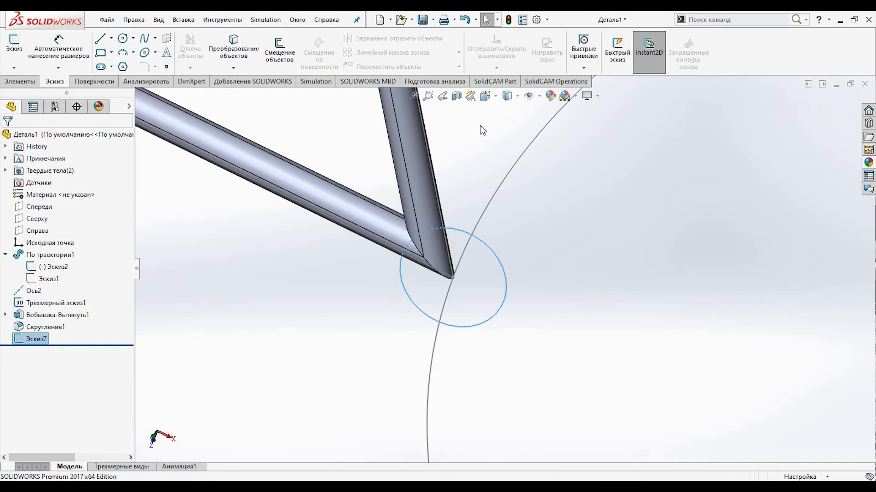
Start a sweep with the circle at the inner corner as profile and the closed edge curve through that corner as path
{"action": "left_click", "coordinate": [18, 81]}
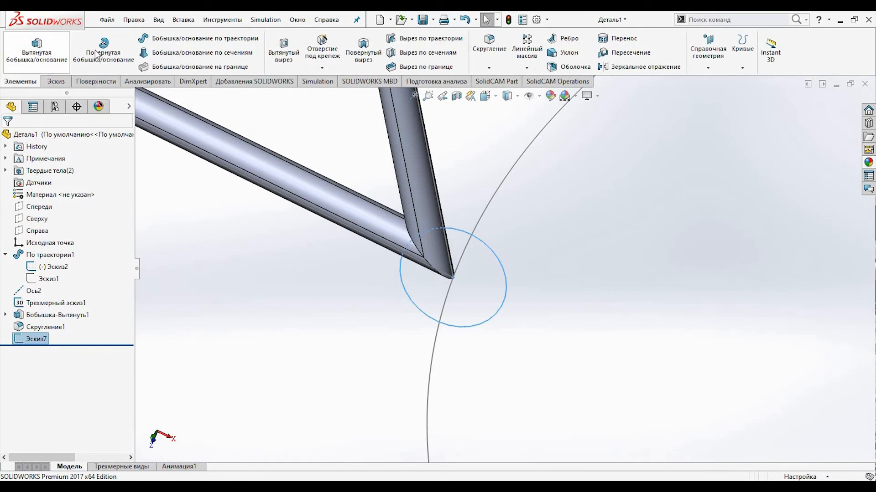
{"action": "left_click", "coordinate": [152, 41]}
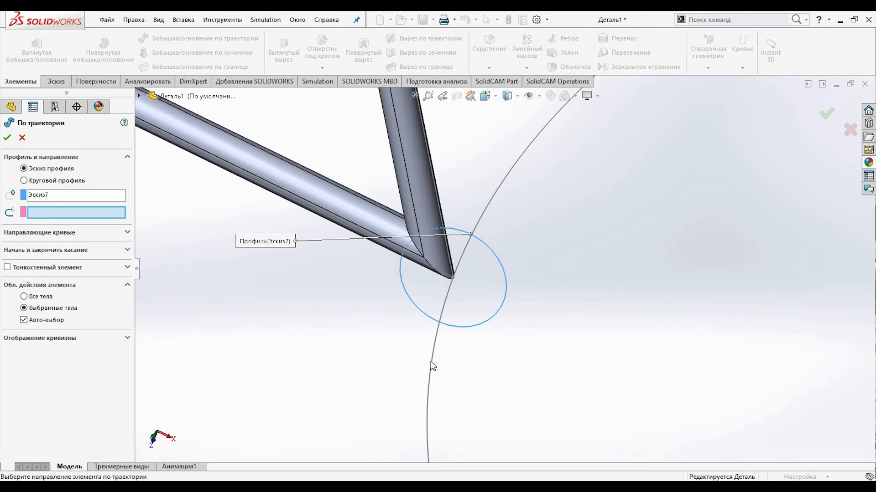
{"action": "scroll", "coordinate": [432, 366], "scroll_direction": "up", "scroll_amount": 5}
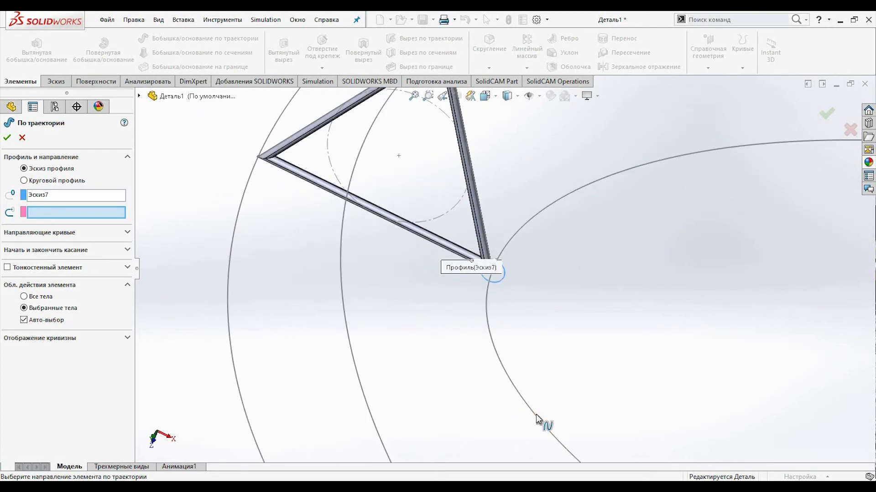
{"action": "left_click", "coordinate": [536, 415]}
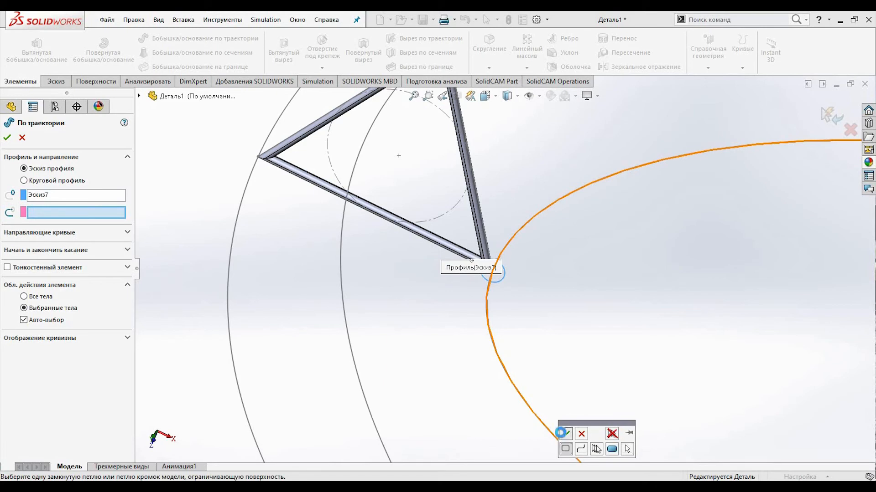
{"action": "left_click", "coordinate": [565, 434]}
{"action": "scroll", "coordinate": [390, 371], "scroll_direction": "up", "scroll_amount": 6}
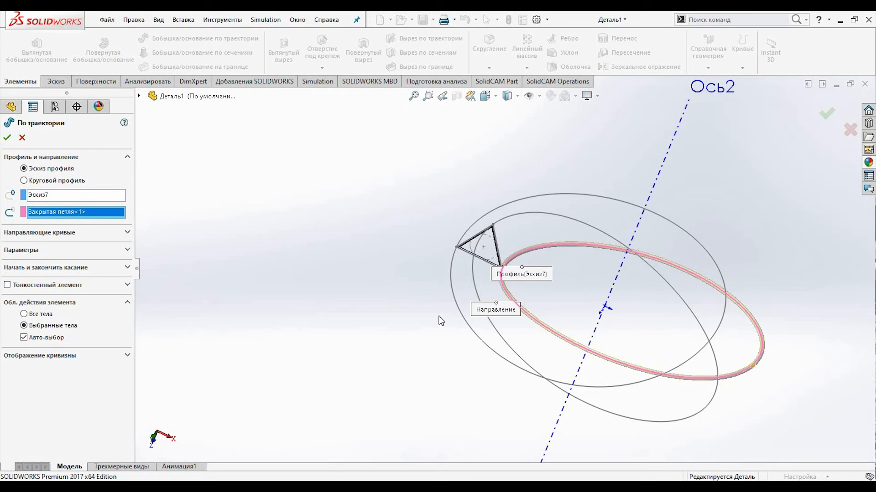
Disable merging of results (Объединить результаты) in the sweep options and create the sweep as a separate body
{"action": "left_click", "coordinate": [34, 252]}
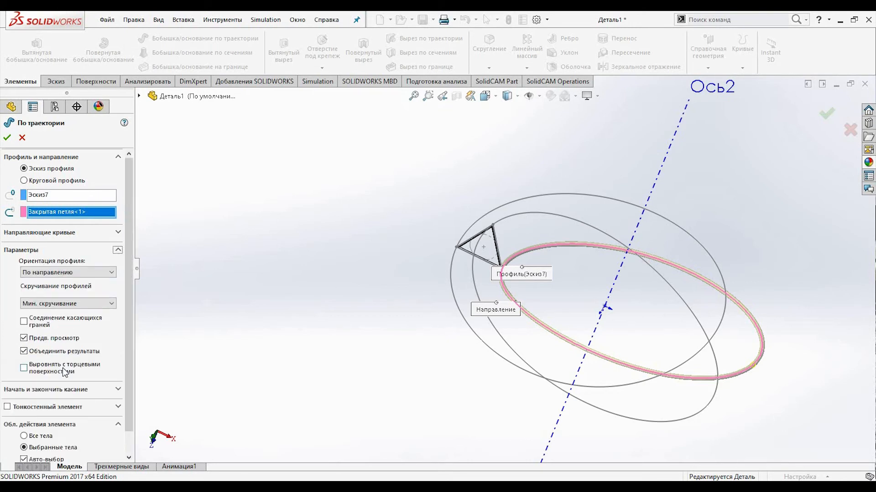
{"action": "left_click", "coordinate": [25, 352]}
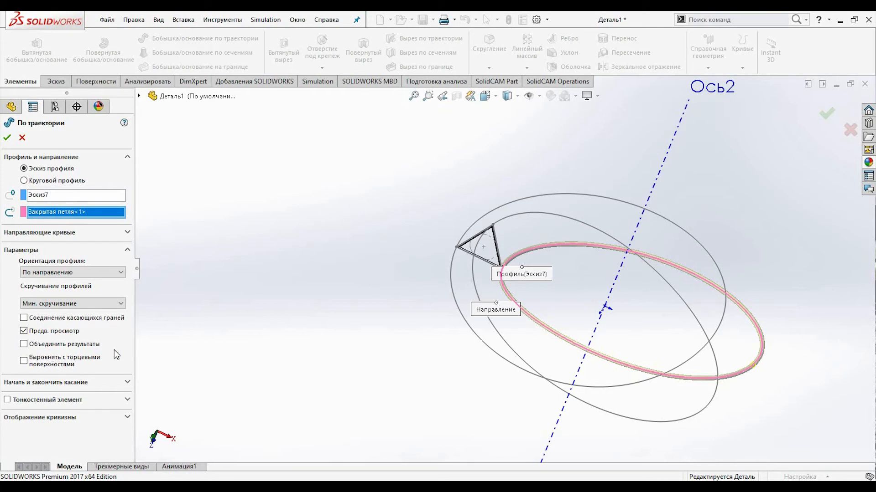
{"action": "scroll", "coordinate": [385, 368], "scroll_direction": "up", "scroll_amount": 3}
{"action": "scroll", "coordinate": [600, 307], "scroll_direction": "down", "scroll_amount": 3}
{"action": "scroll", "coordinate": [456, 235], "scroll_direction": "down", "scroll_amount": 5}
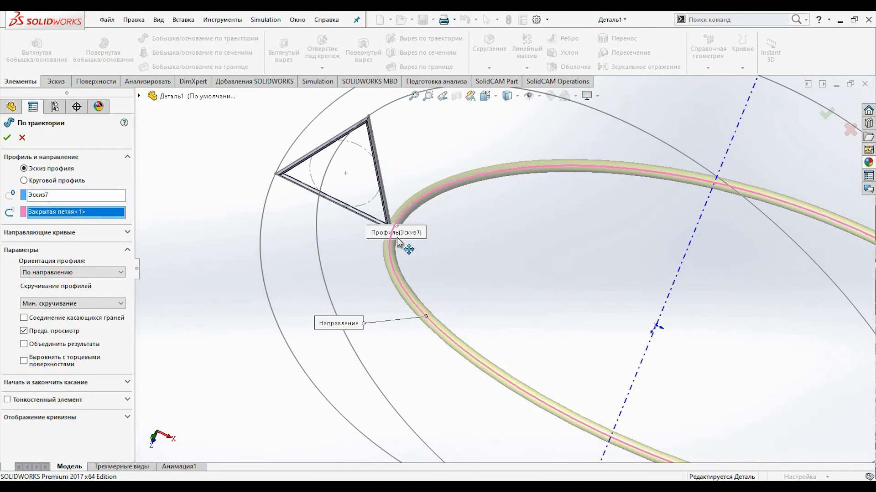
{"action": "left_click", "coordinate": [7, 137]}
{"action": "scroll", "coordinate": [421, 246], "scroll_direction": "down", "scroll_amount": 5}
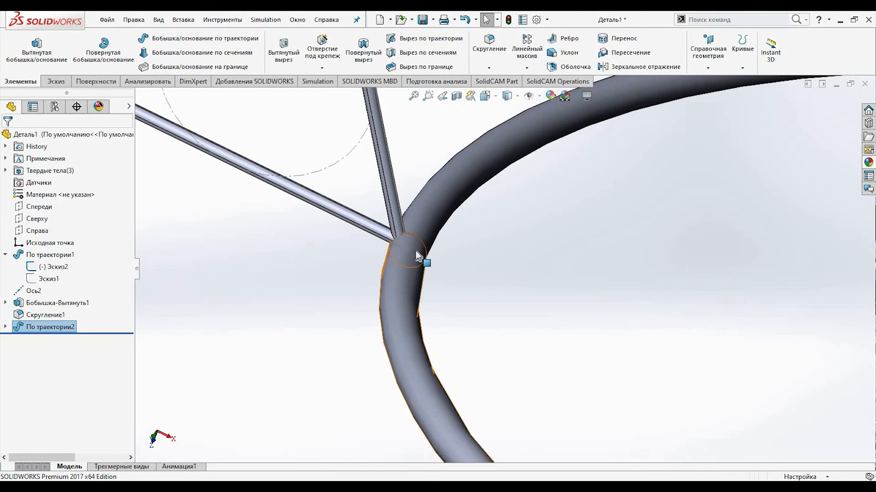
Sketch a circle about 0.96 mm in diameter on the Top (Сверху) plane, centred on the frame's upper corner
{"action": "scroll", "coordinate": [347, 392], "scroll_direction": "up", "scroll_amount": 6}
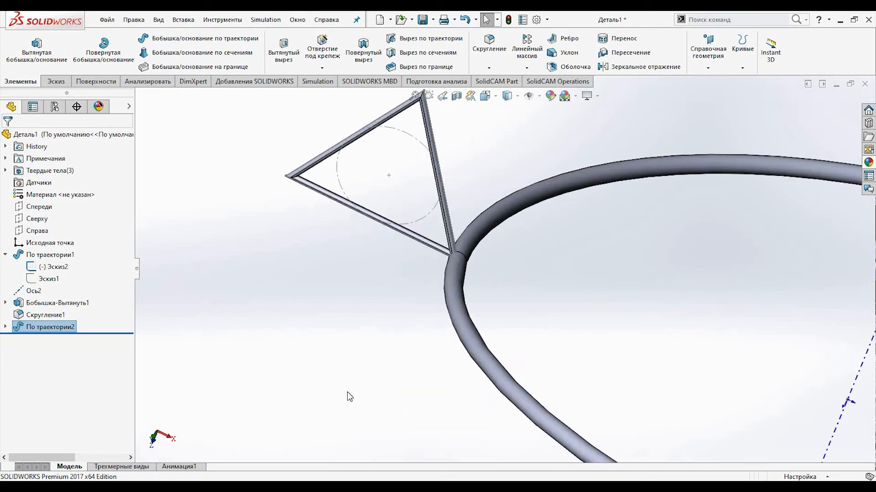
{"action": "left_click", "coordinate": [37, 218]}
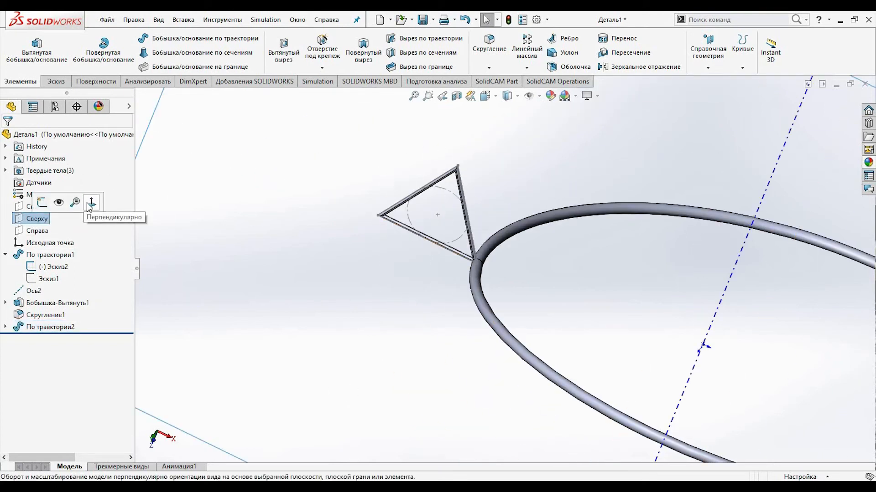
{"action": "left_click", "coordinate": [41, 206]}
{"action": "left_click", "coordinate": [123, 38]}
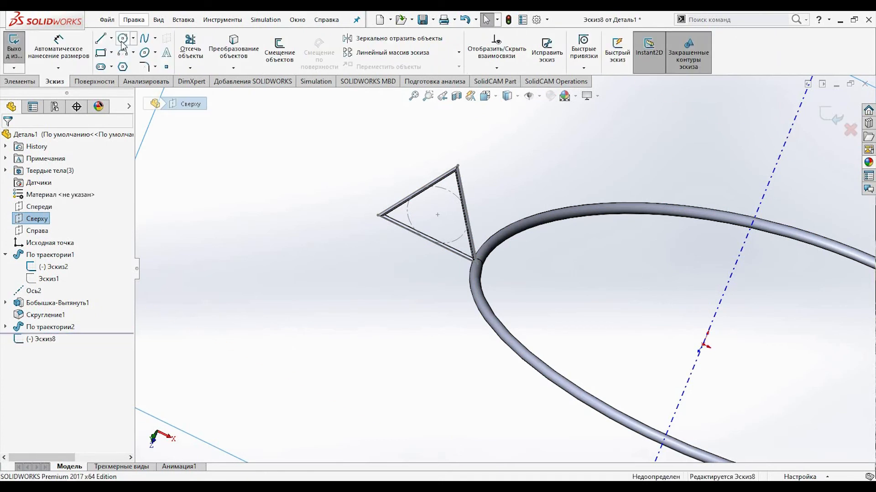
{"action": "scroll", "coordinate": [483, 192], "scroll_direction": "down", "scroll_amount": 3}
{"action": "scroll", "coordinate": [455, 225], "scroll_direction": "down", "scroll_amount": 2}
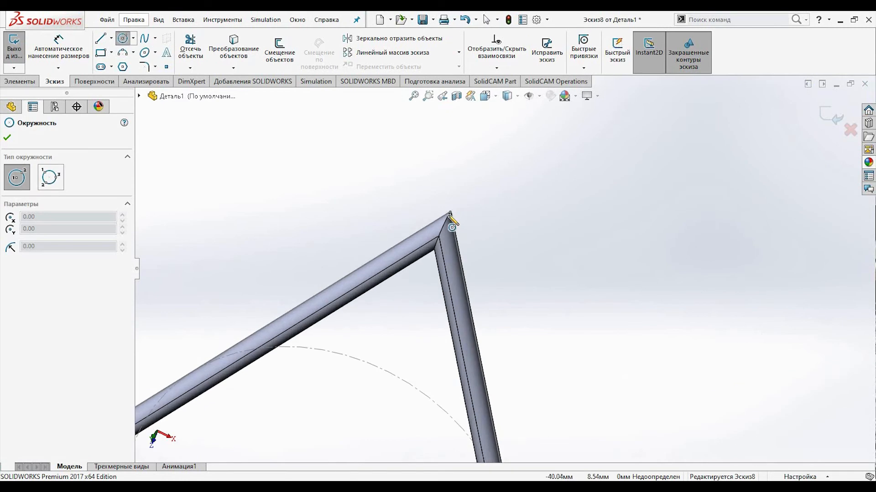
{"action": "left_click", "coordinate": [449, 213]}
{"action": "left_click", "coordinate": [434, 230]}
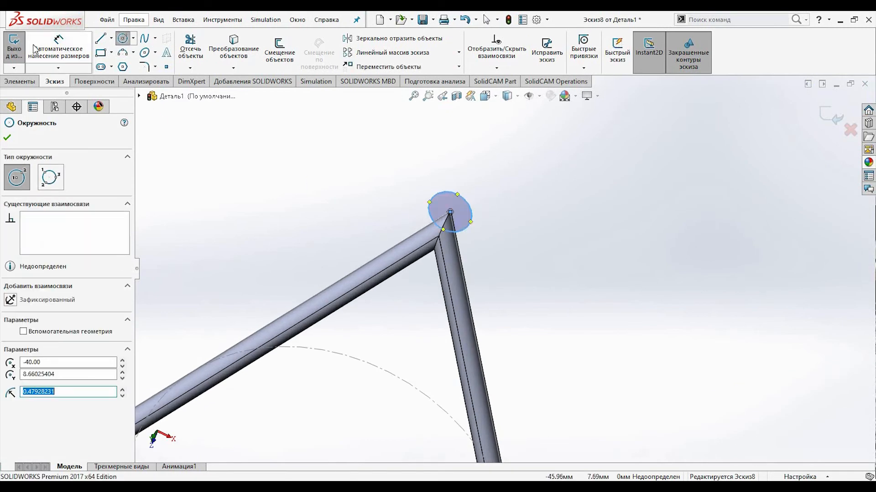
{"action": "key", "text": "Escape"}
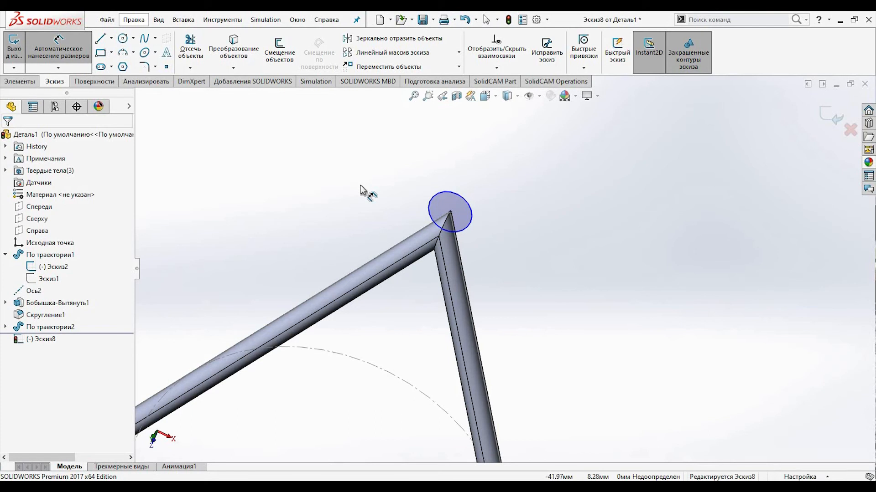
Set the diameter of the circle at the upper corner to 1.5 mm and finish dimensioning
{"action": "left_click", "coordinate": [451, 197]}
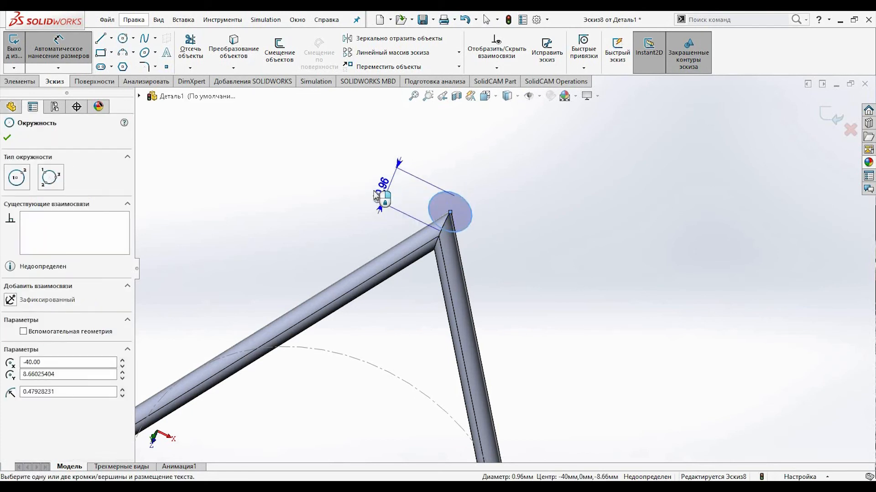
{"action": "left_click", "coordinate": [373, 190]}
{"action": "type", "text": "1.5"}
{"action": "key", "text": "Return"}
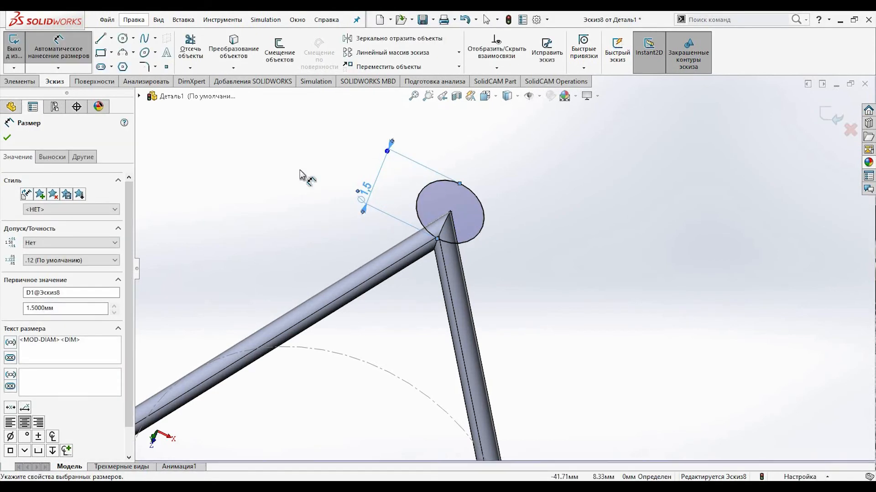
{"action": "left_click", "coordinate": [8, 137]}
Sweep the upper corner's circle along the closed edge curve through that corner, without merging the result
{"action": "left_click", "coordinate": [20, 80]}
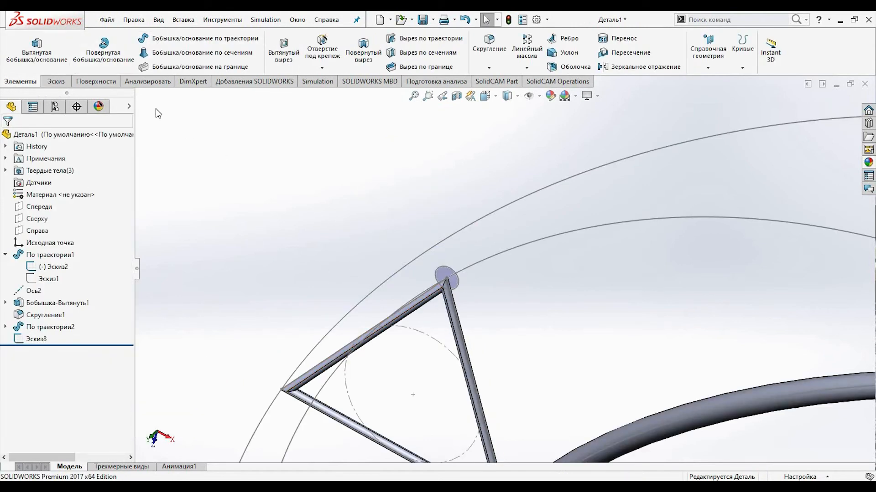
{"action": "left_click", "coordinate": [201, 38]}
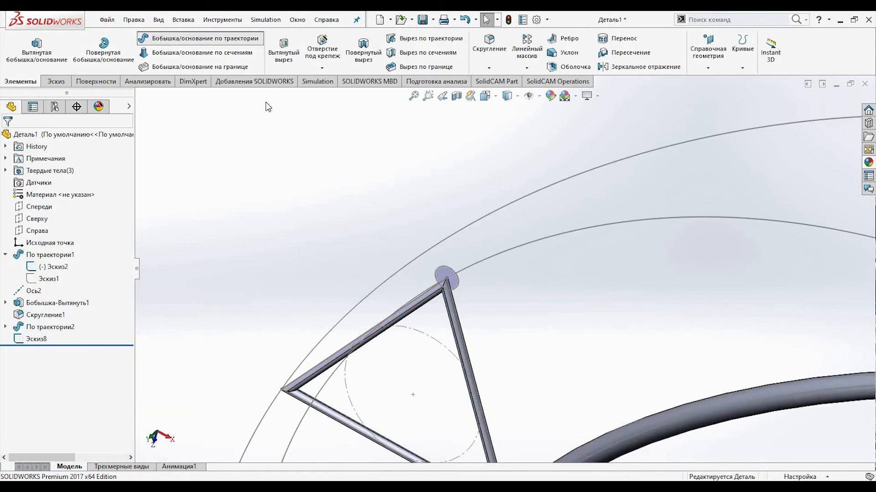
{"action": "left_click", "coordinate": [453, 272]}
{"action": "right_click", "coordinate": [94, 213]}
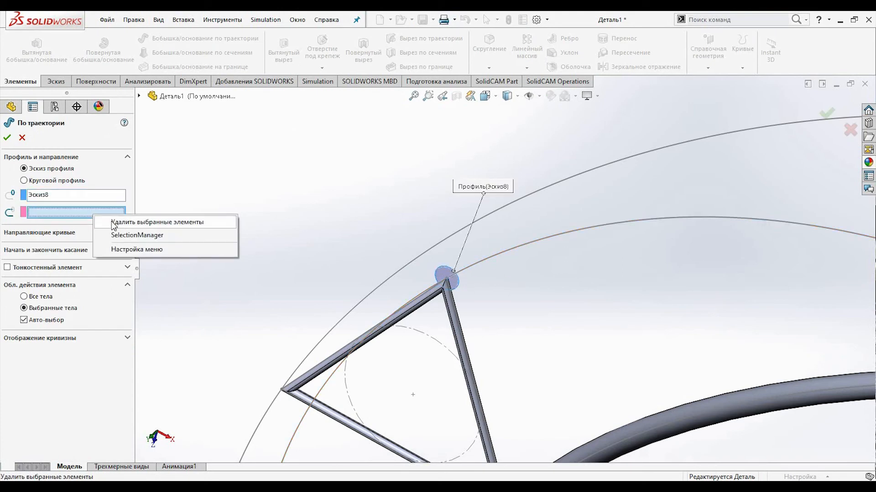
{"action": "left_click", "coordinate": [117, 234]}
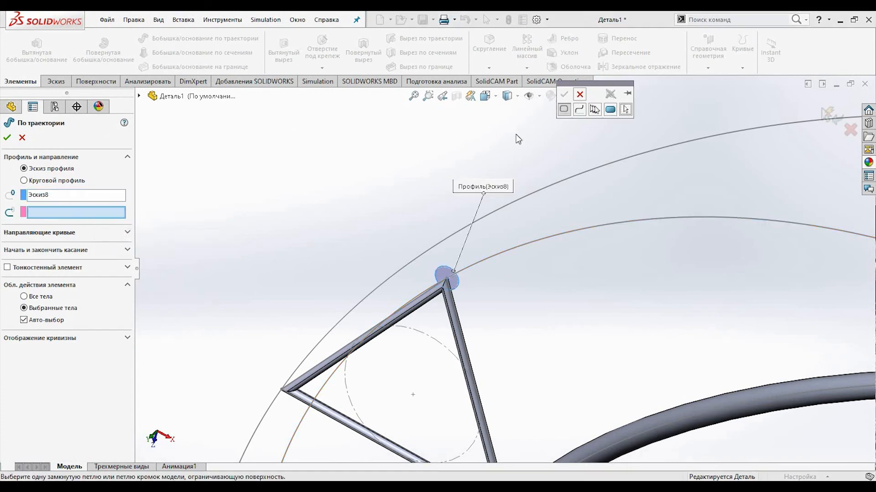
{"action": "left_click", "coordinate": [508, 252]}
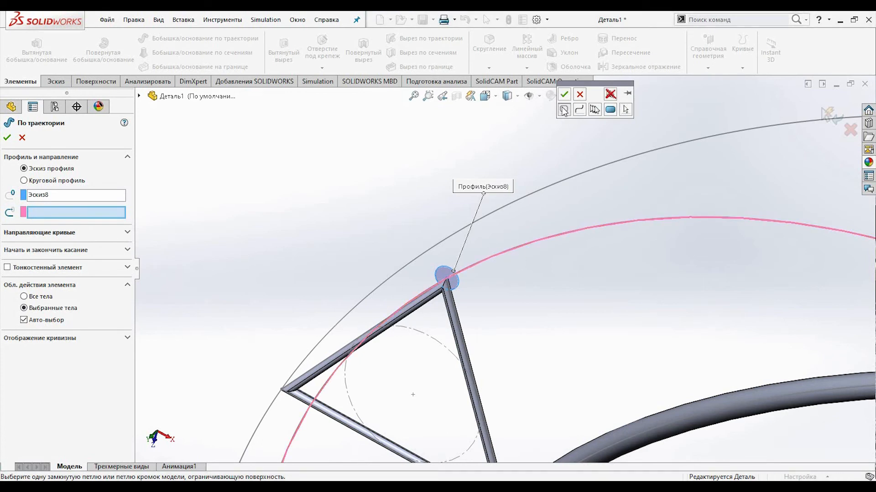
{"action": "left_click", "coordinate": [564, 94]}
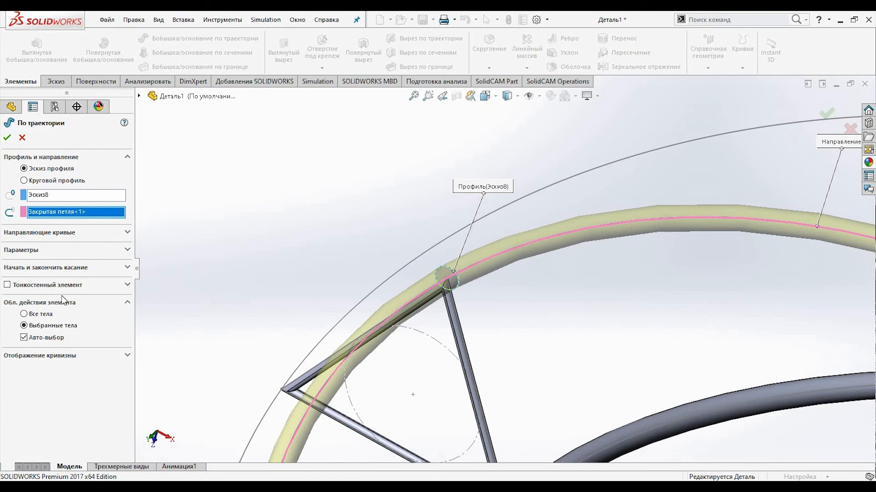
{"action": "left_click", "coordinate": [54, 249]}
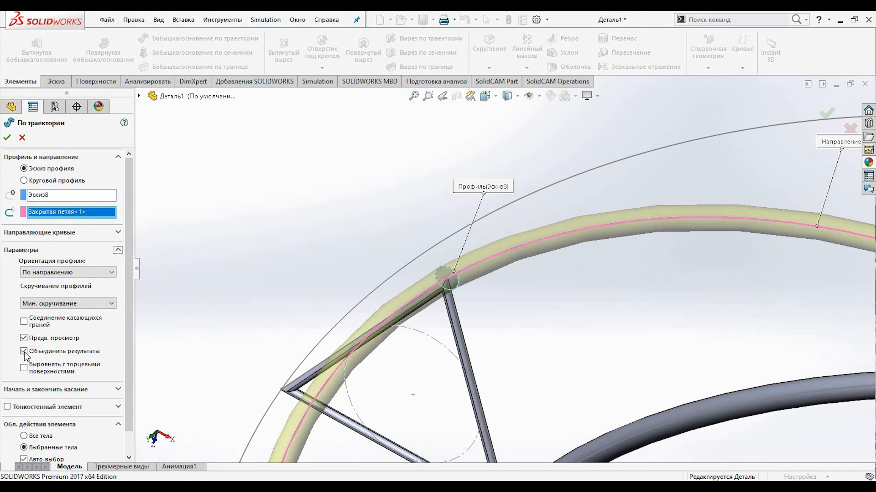
{"action": "left_click", "coordinate": [7, 137]}
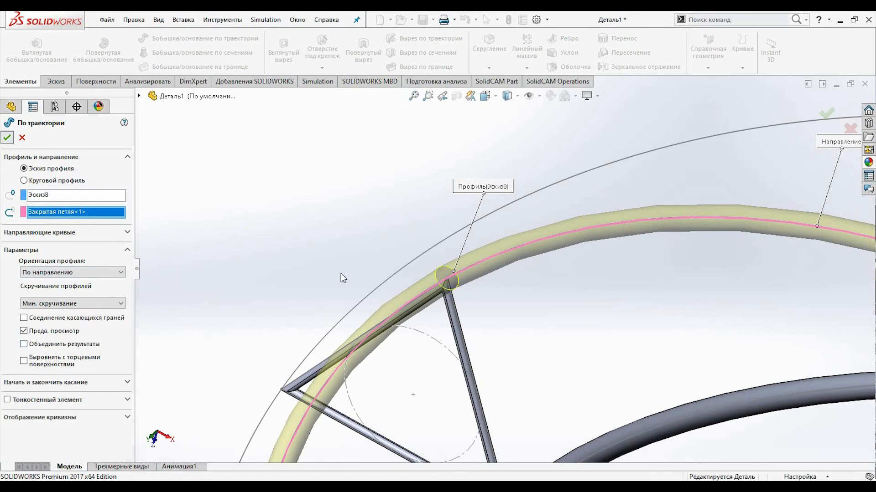
Sketch a circle about 1.1 mm in diameter on the Top (Сверху) plane, centred on the frame's outer left corner
{"action": "scroll", "coordinate": [341, 285], "scroll_direction": "up", "scroll_amount": 3}
{"action": "scroll", "coordinate": [371, 354], "scroll_direction": "down", "scroll_amount": 7}
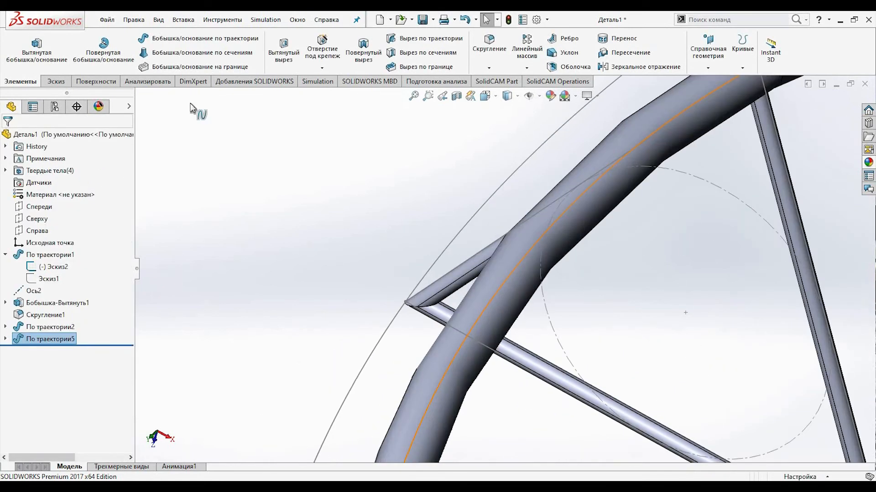
{"action": "left_click", "coordinate": [57, 82]}
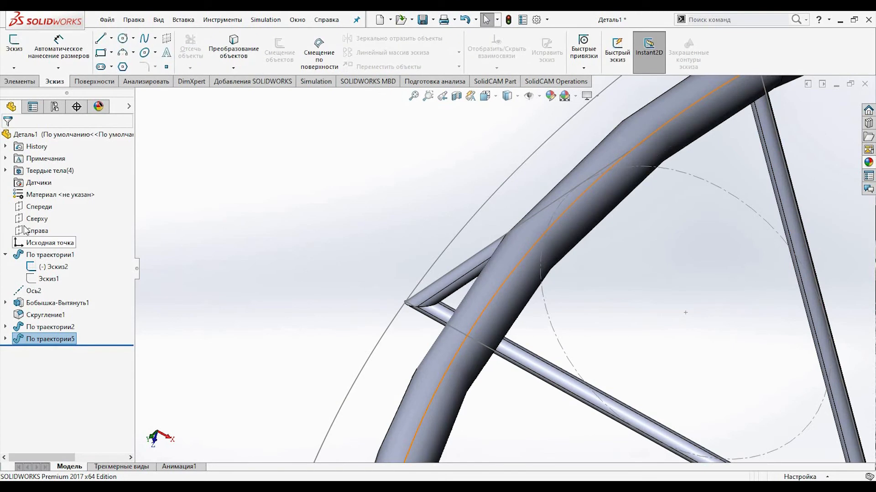
{"action": "left_click", "coordinate": [28, 219]}
{"action": "left_click", "coordinate": [43, 209]}
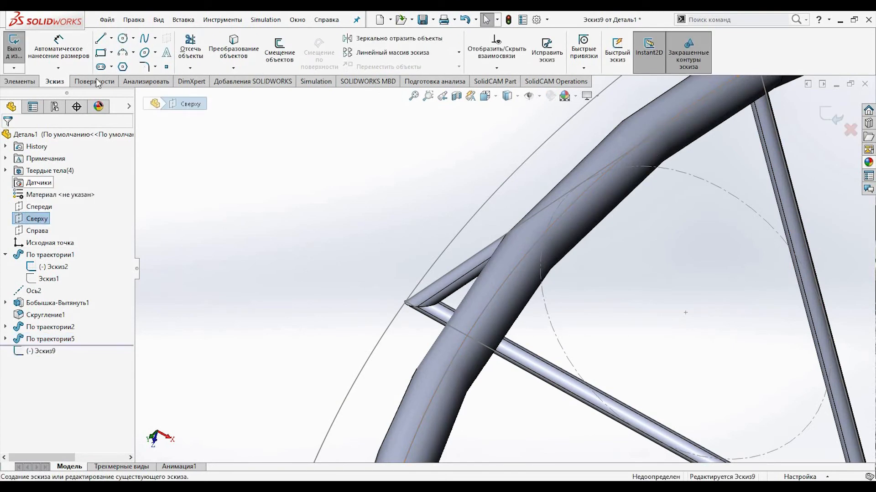
{"action": "left_click", "coordinate": [123, 39]}
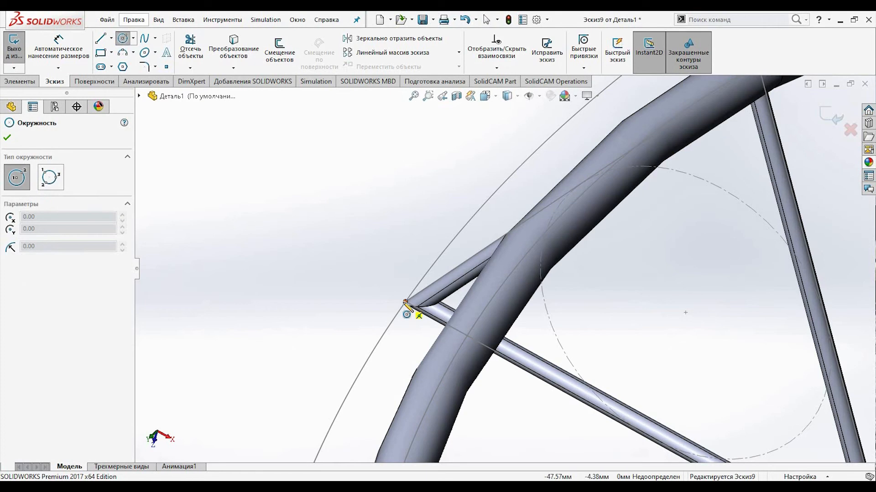
{"action": "left_click", "coordinate": [405, 303]}
{"action": "left_click", "coordinate": [392, 316]}
{"action": "key", "text": "Escape"}
Set the diameter of the circle at the outer left corner to 1.5 mm and finish dimensioning
{"action": "left_click", "coordinate": [400, 299]}
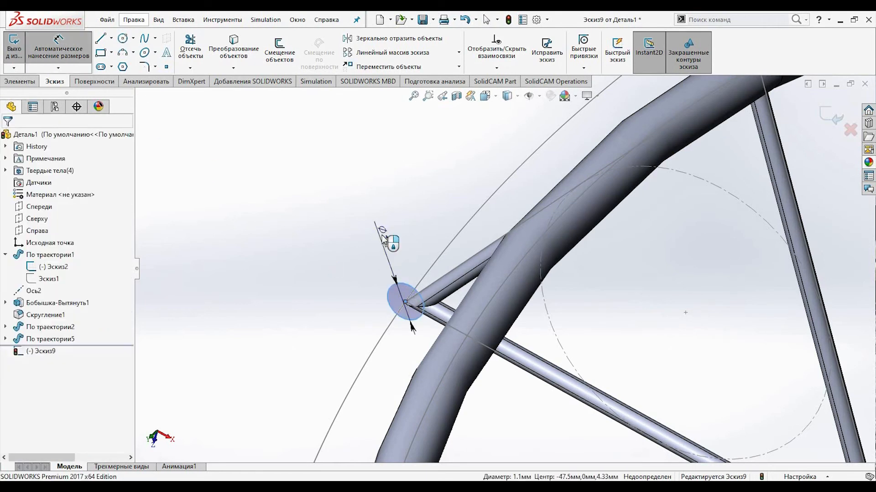
{"action": "left_click", "coordinate": [399, 264]}
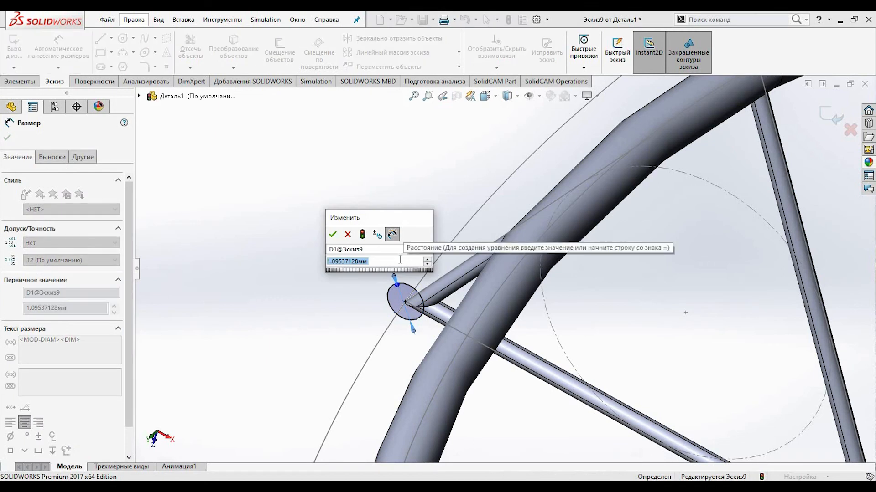
{"action": "type", "text": "1.5"}
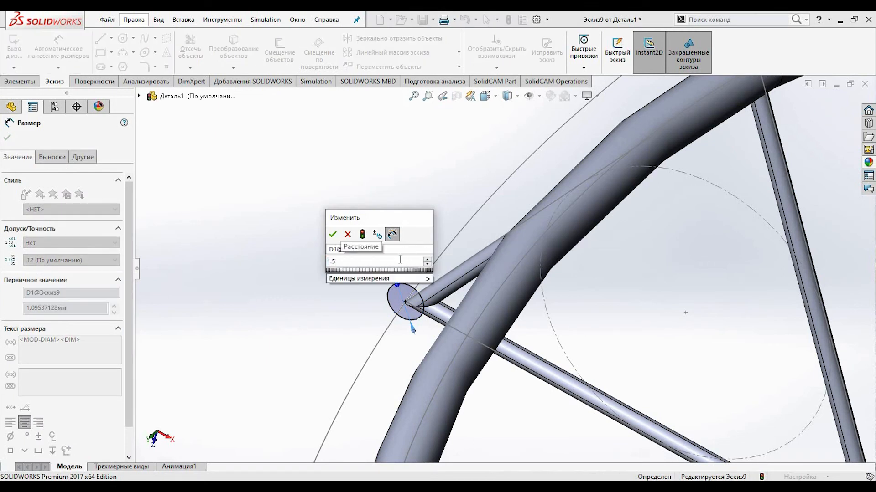
{"action": "key", "text": "Return"}
{"action": "left_click", "coordinate": [10, 139]}
Sweep the outer left corner's circle along the closed edge curve through that corner as a separate, unmerged body
{"action": "left_click", "coordinate": [24, 83]}
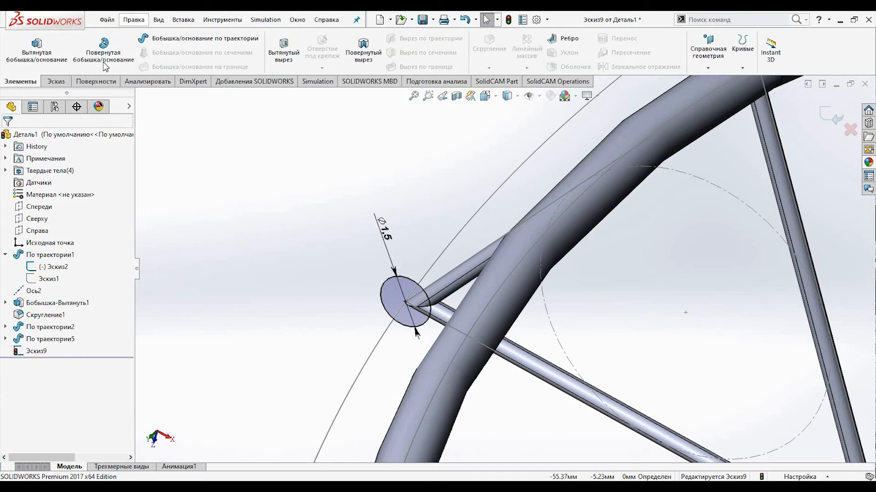
{"action": "left_click", "coordinate": [160, 40]}
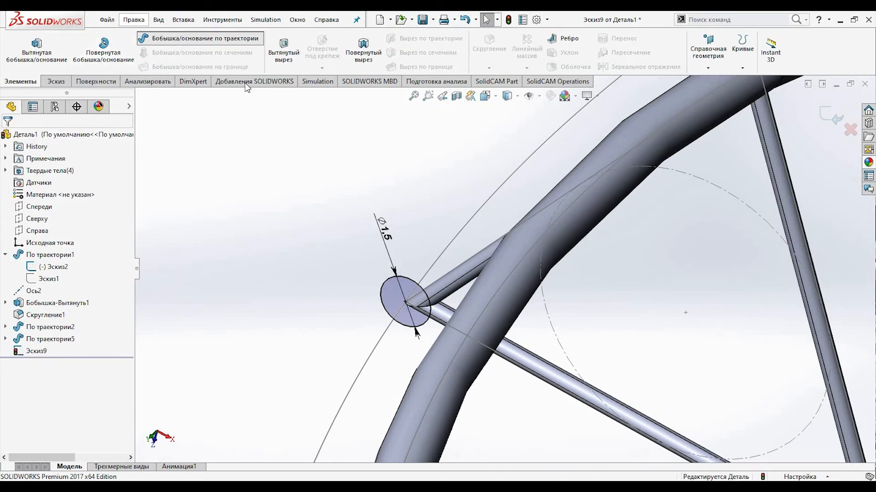
{"action": "left_click", "coordinate": [395, 279]}
{"action": "right_click", "coordinate": [101, 215]}
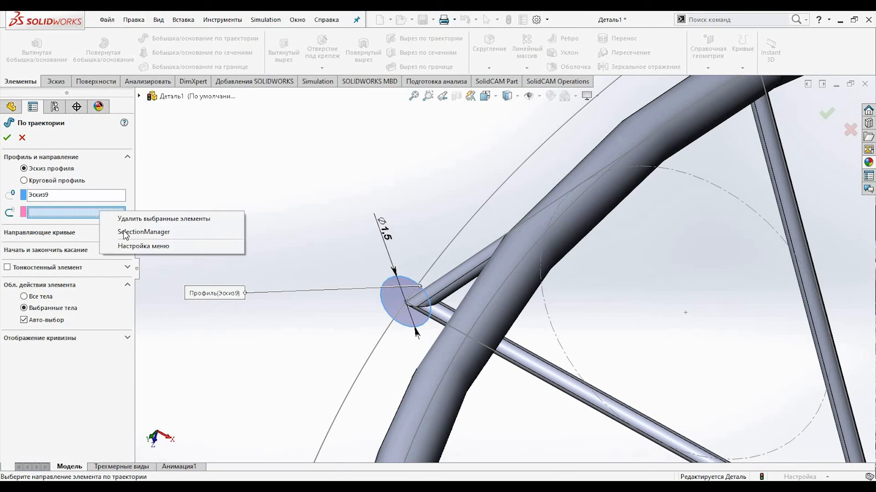
{"action": "left_click", "coordinate": [127, 235]}
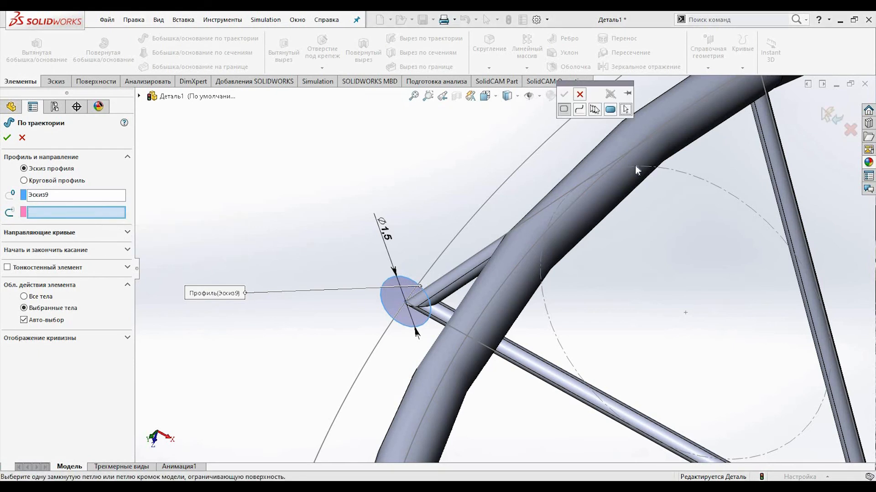
{"action": "left_click", "coordinate": [529, 160]}
{"action": "left_click", "coordinate": [564, 110]}
{"action": "left_click", "coordinate": [564, 95]}
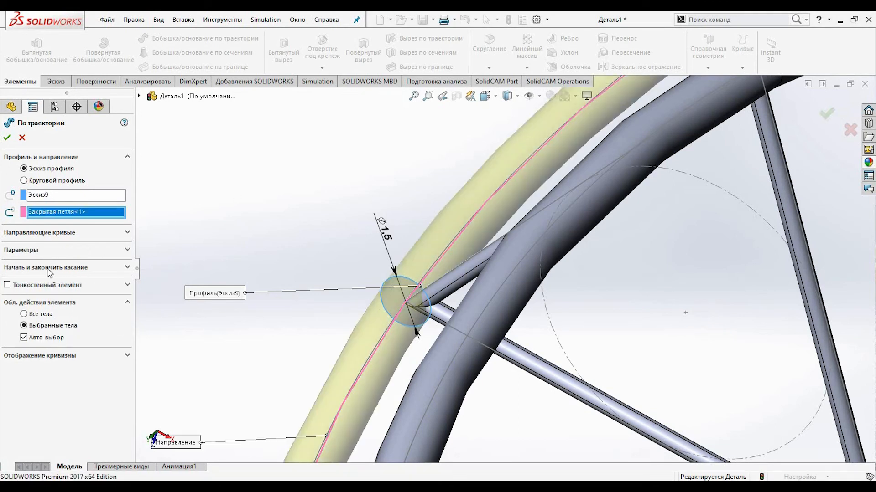
{"action": "left_click", "coordinate": [49, 252]}
{"action": "left_click", "coordinate": [6, 137]}
Show the hidden twisted ring body of the По траектории1 feature
{"action": "scroll", "coordinate": [256, 219], "scroll_direction": "up", "scroll_amount": 12}
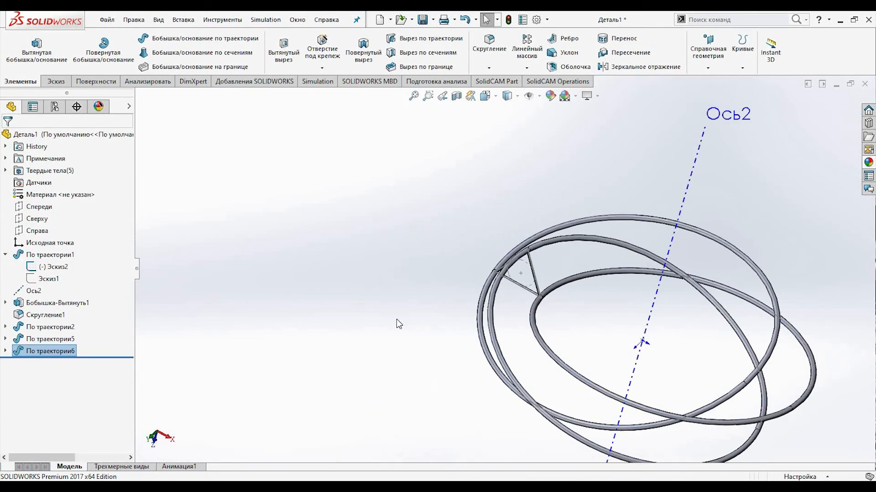
{"action": "middle_click_drag", "start_coordinate": [395, 288], "coordinate": [362, 287]}
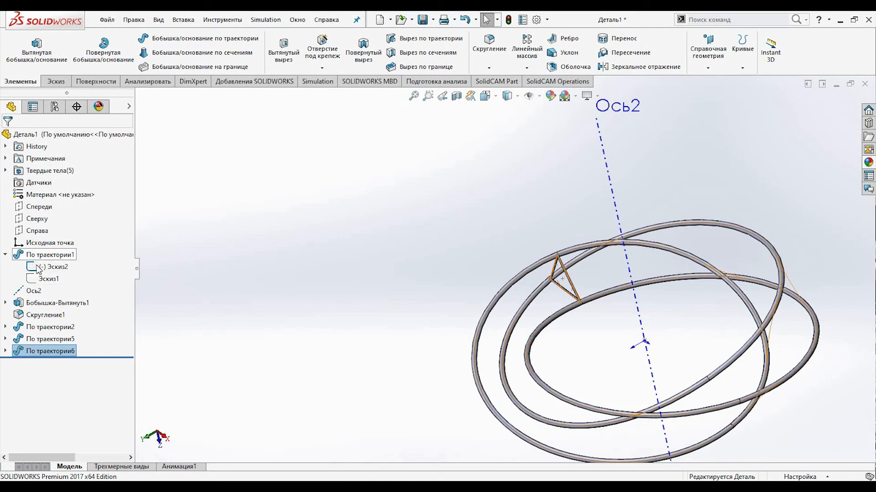
{"action": "right_click", "coordinate": [21, 255]}
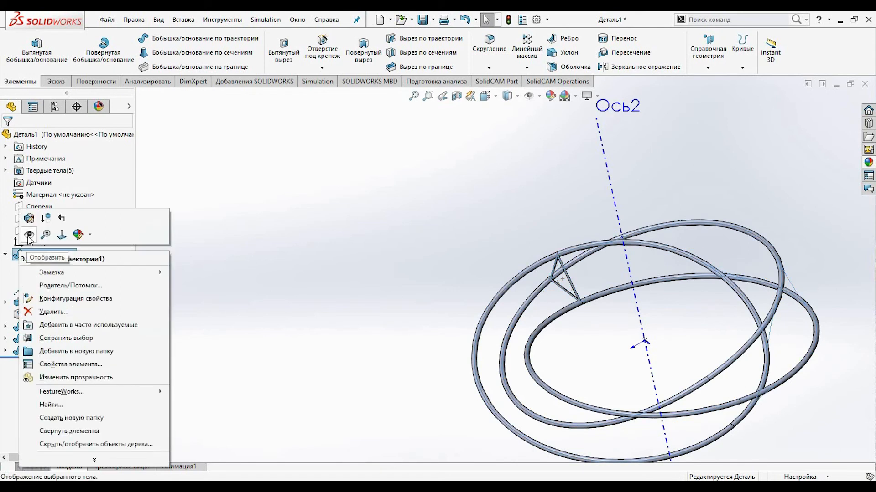
{"action": "left_click", "coordinate": [30, 238]}
{"action": "scroll", "coordinate": [360, 255], "scroll_direction": "up", "scroll_amount": 5}
{"action": "middle_click_drag", "start_coordinate": [364, 258], "coordinate": [383, 252]}
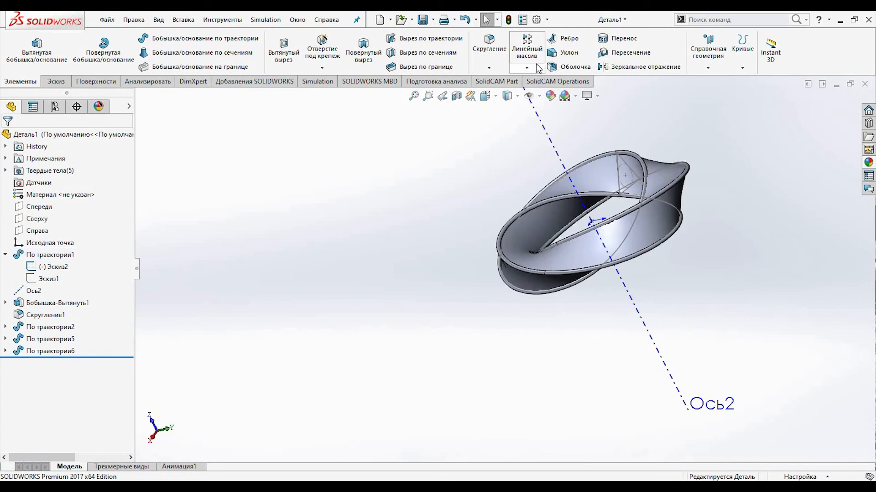
Set up a curve-driven pattern along the edge spline of the twisted ring, using the ring's adjoining side face as the face normal
{"action": "left_click", "coordinate": [527, 67]}
{"action": "left_click", "coordinate": [565, 120]}
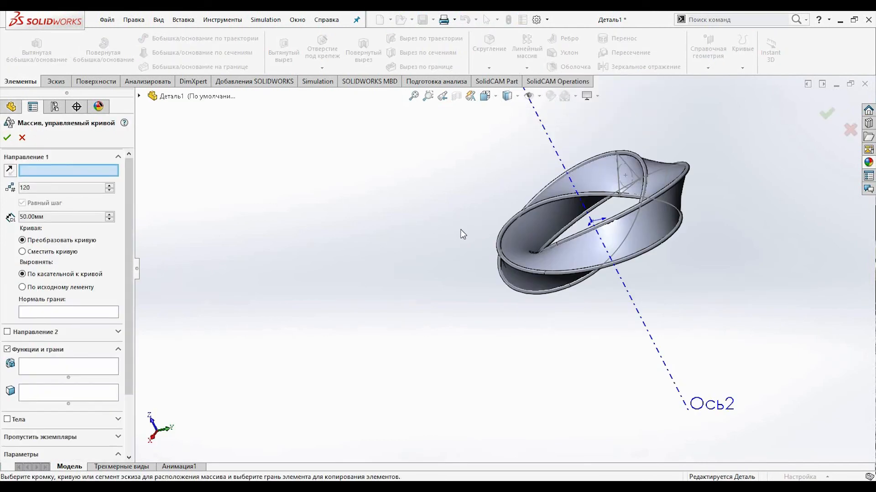
{"action": "scroll", "coordinate": [501, 251], "scroll_direction": "down", "scroll_amount": 6}
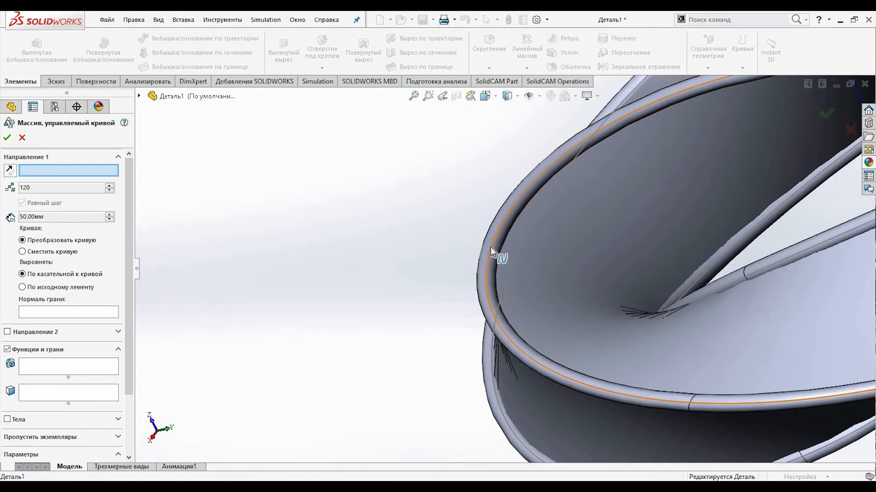
{"action": "left_click", "coordinate": [491, 247]}
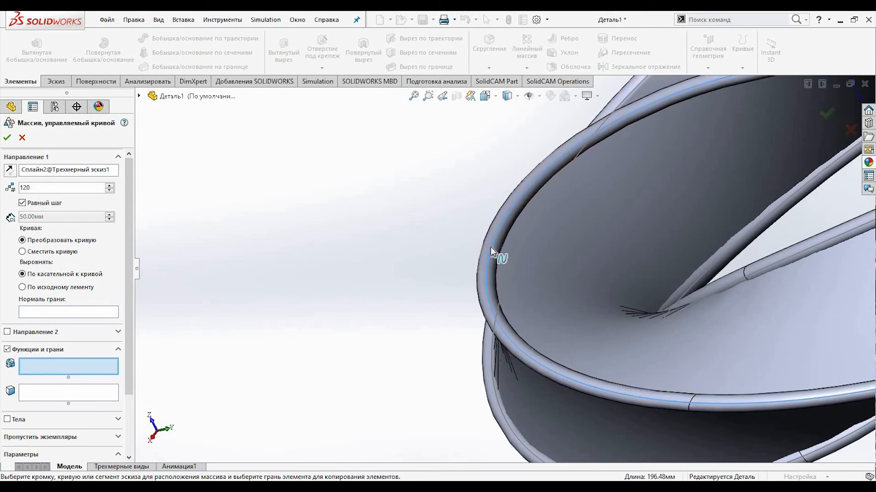
{"action": "left_click", "coordinate": [40, 313]}
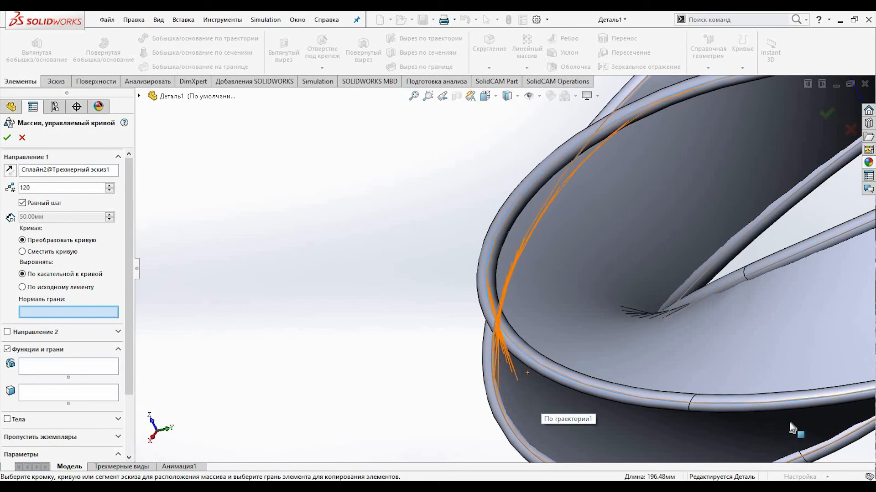
{"action": "left_click", "coordinate": [671, 427]}
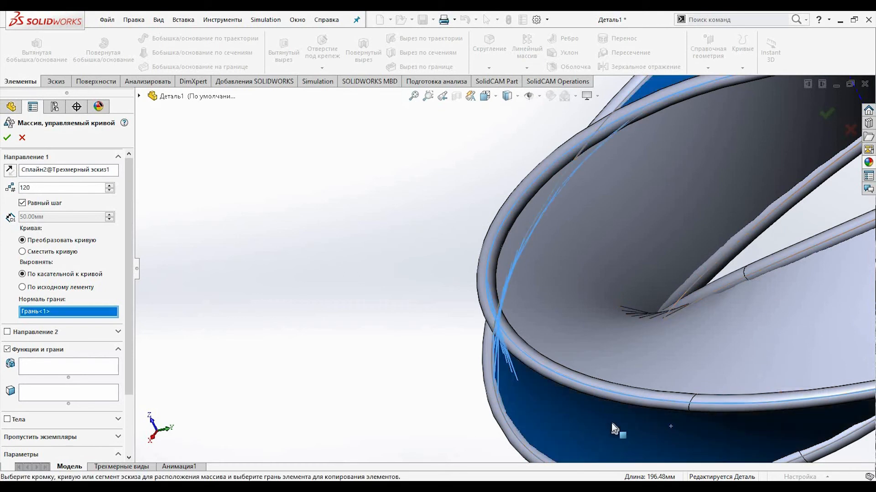
Pattern the thin triangular frame (Скругление1) as a body, with 120 equally spaced instances tangent to the curve
{"action": "left_click", "coordinate": [7, 420]}
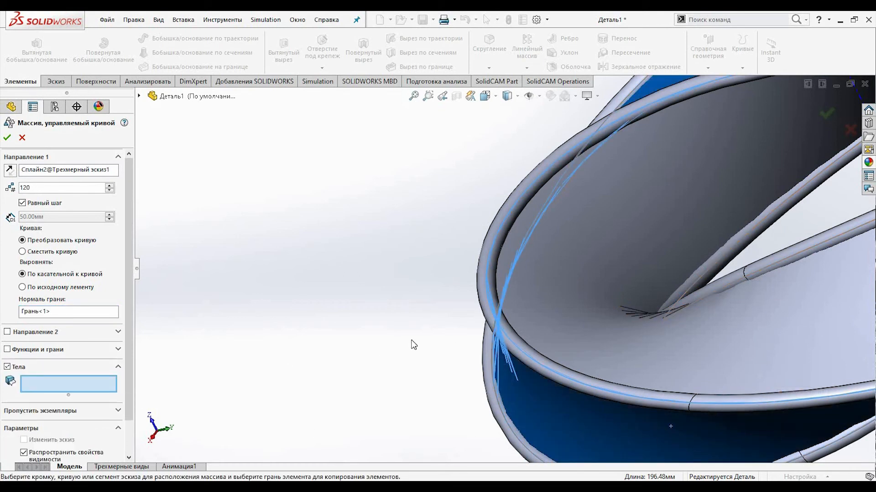
{"action": "scroll", "coordinate": [421, 343], "scroll_direction": "up", "scroll_amount": 5}
{"action": "middle_click_drag", "start_coordinate": [775, 215], "coordinate": [675, 346]}
{"action": "scroll", "coordinate": [674, 323], "scroll_direction": "down", "scroll_amount": 5}
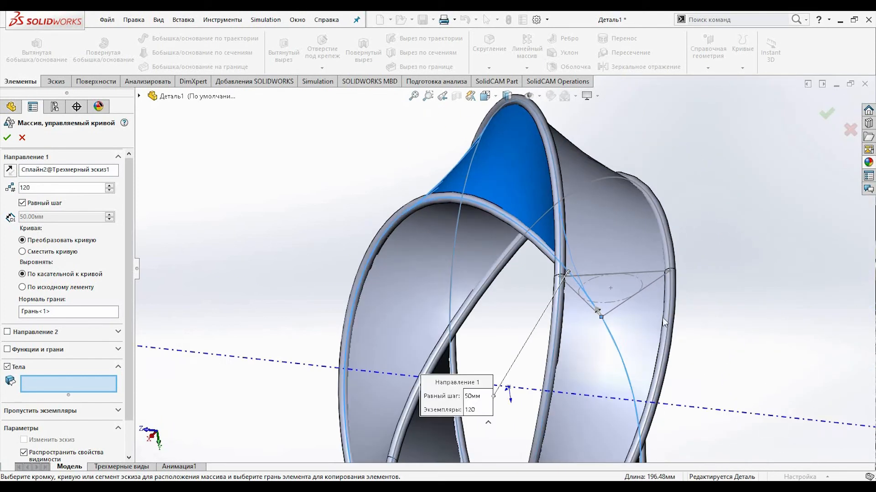
{"action": "scroll", "coordinate": [674, 323], "scroll_direction": "down", "scroll_amount": 3}
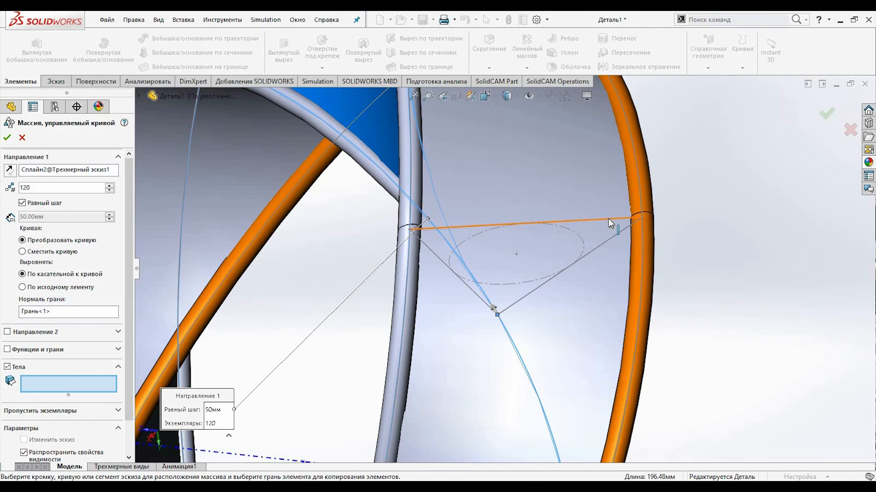
{"action": "scroll", "coordinate": [635, 223], "scroll_direction": "down", "scroll_amount": 6}
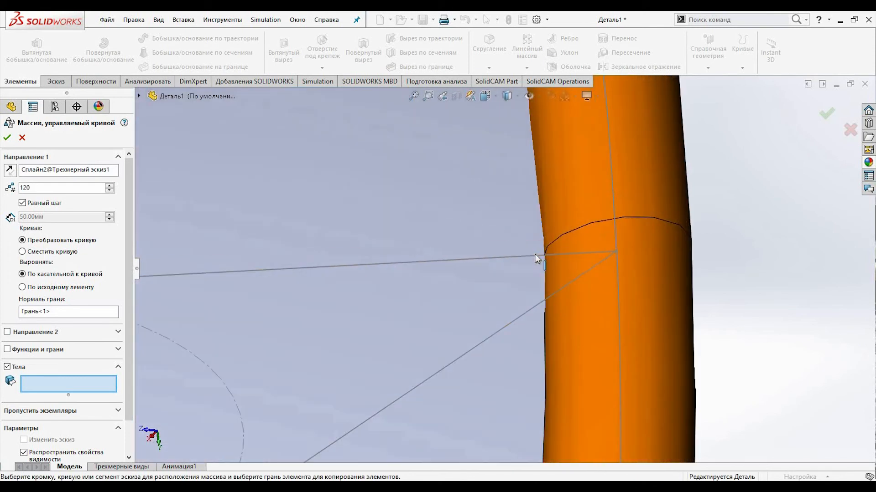
{"action": "left_click", "coordinate": [538, 256]}
{"action": "scroll", "coordinate": [534, 269], "scroll_direction": "up", "scroll_amount": 10}
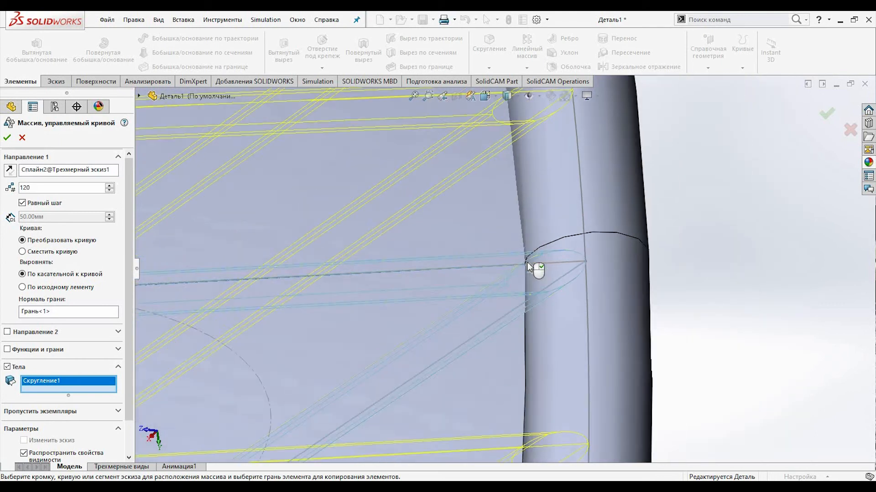
{"action": "scroll", "coordinate": [540, 288], "scroll_direction": "up", "scroll_amount": 3}
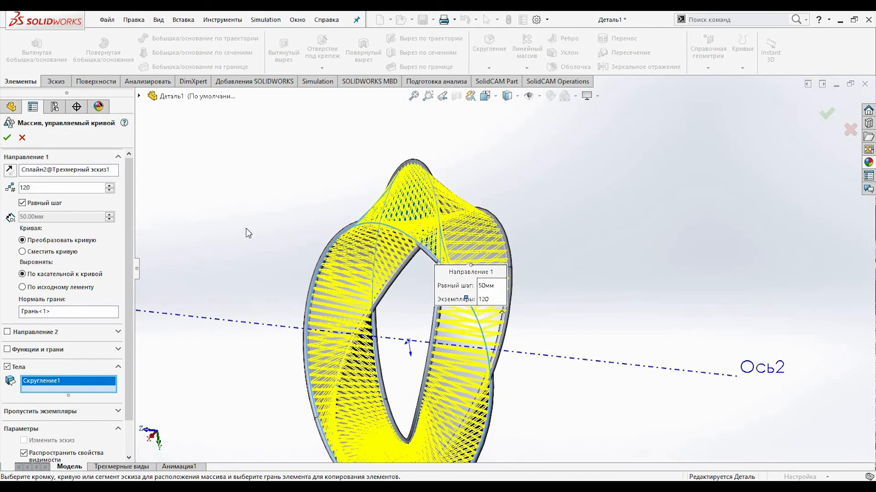
{"action": "scroll", "coordinate": [246, 228], "scroll_direction": "up", "scroll_amount": 3}
{"action": "middle_click_drag", "start_coordinate": [253, 246], "coordinate": [360, 127]}
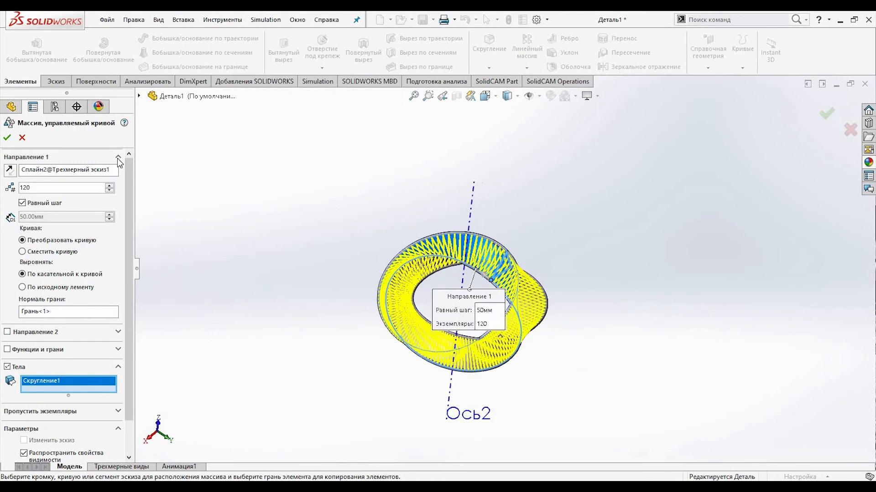
{"action": "left_click", "coordinate": [7, 138]}
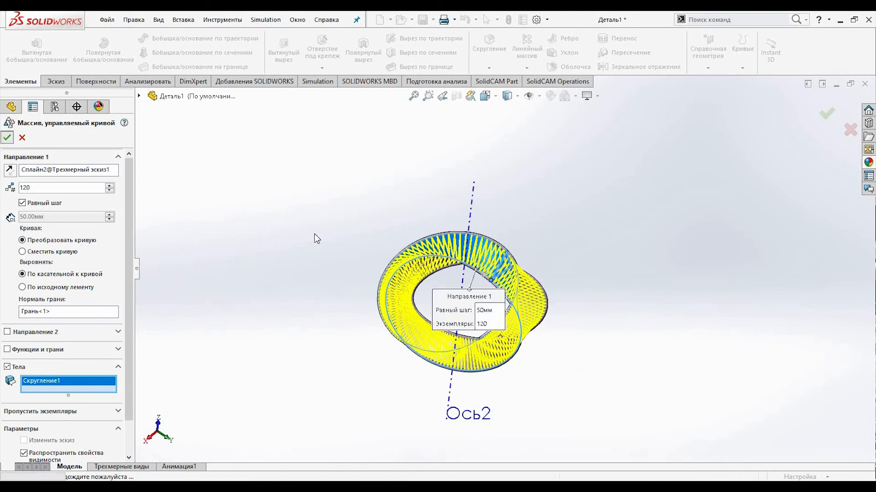
Hide the solid twisted ring body of По траектории1, leaving the tubes and patterned frames shown
{"action": "scroll", "coordinate": [446, 290], "scroll_direction": "down", "scroll_amount": 3}
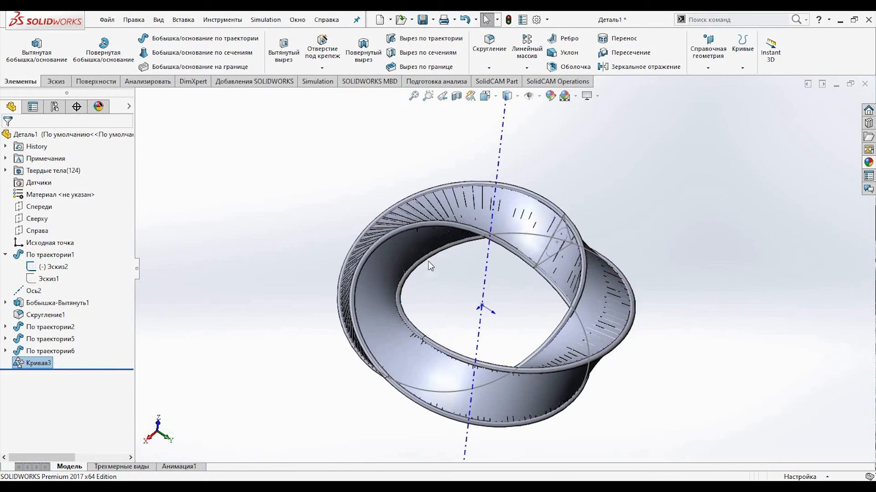
{"action": "middle_click_drag", "start_coordinate": [428, 231], "coordinate": [458, 189]}
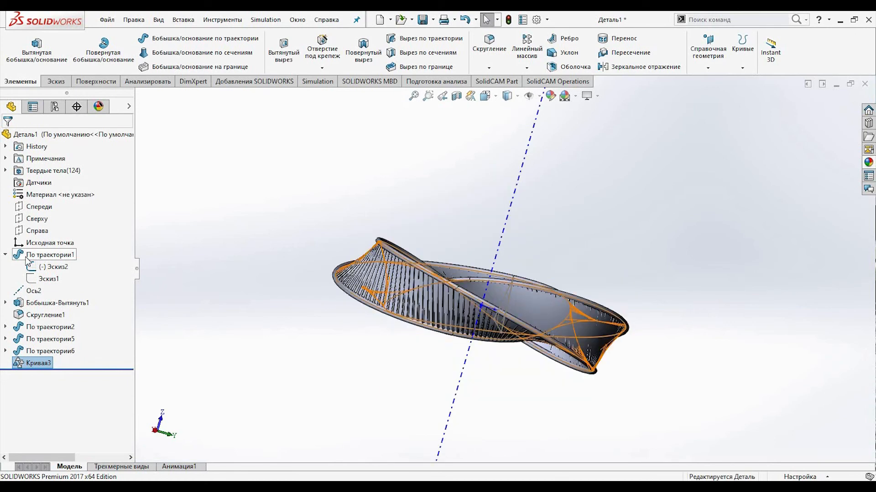
{"action": "right_click", "coordinate": [28, 254]}
{"action": "left_click", "coordinate": [301, 242]}
{"action": "middle_click_drag", "start_coordinate": [317, 239], "coordinate": [280, 269]}
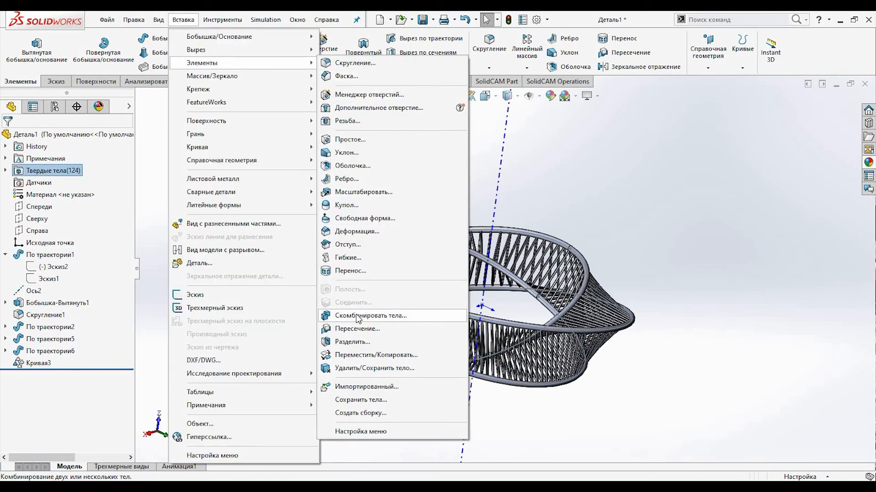
Combine all the shown tube and frame bodies into one using the Add (Добавить) operation
{"action": "left_click", "coordinate": [359, 317]}
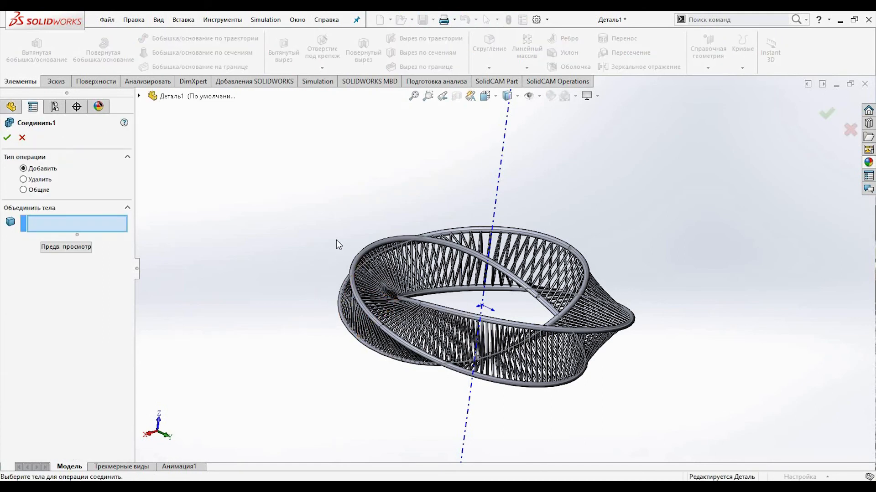
{"action": "left_click_drag", "start_coordinate": [706, 195], "coordinate": [289, 393]}
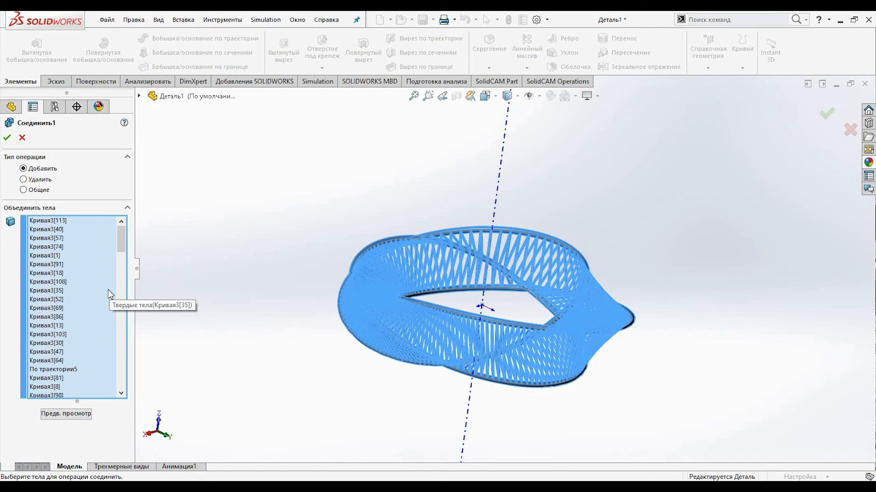
{"action": "left_click", "coordinate": [8, 136]}
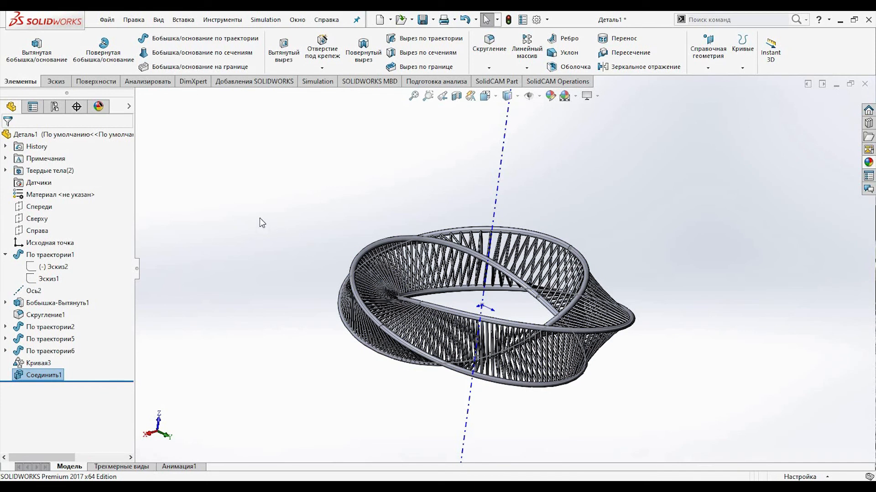
Apply a golden-yellow colour to the whole part Деталь1
{"action": "left_click", "coordinate": [5, 171]}
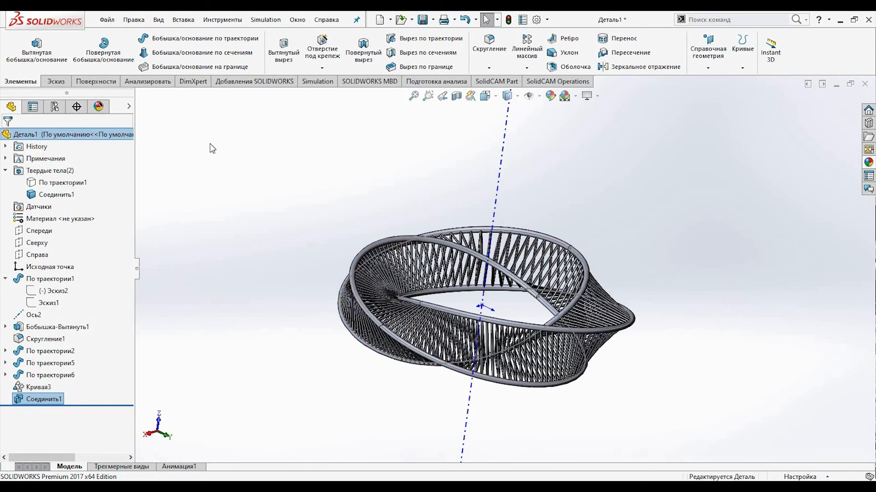
{"action": "left_click", "coordinate": [28, 135]}
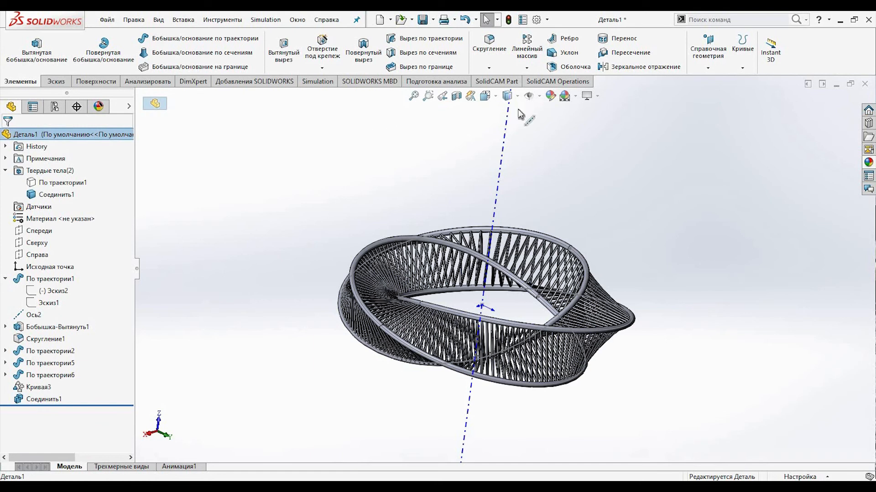
{"action": "left_click", "coordinate": [550, 96]}
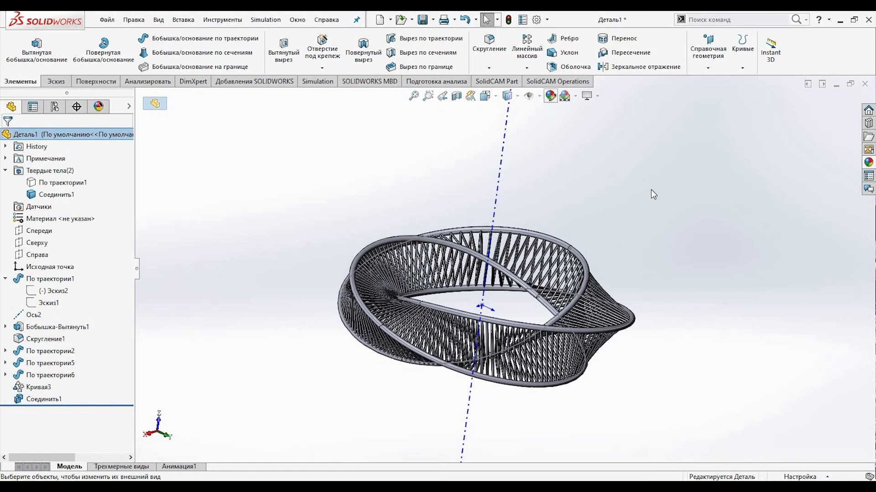
{"action": "left_click", "coordinate": [37, 407]}
{"action": "left_click", "coordinate": [45, 407]}
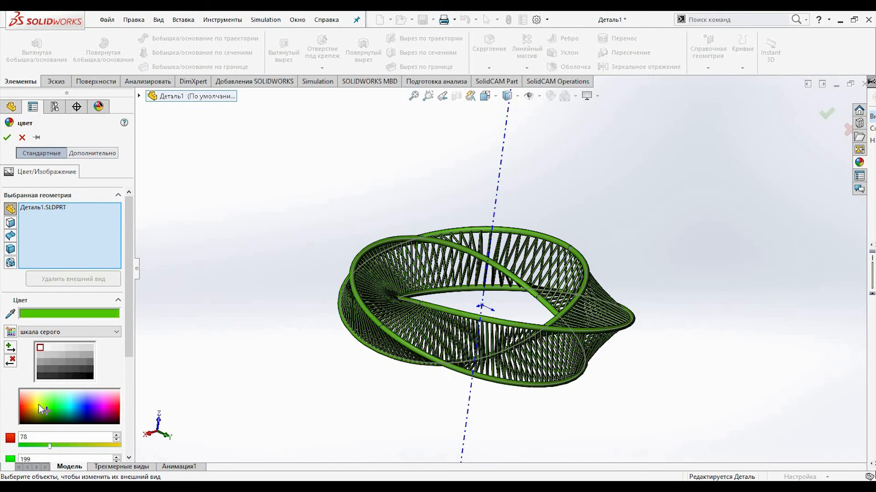
{"action": "left_click", "coordinate": [35, 403]}
{"action": "left_click", "coordinate": [33, 403]}
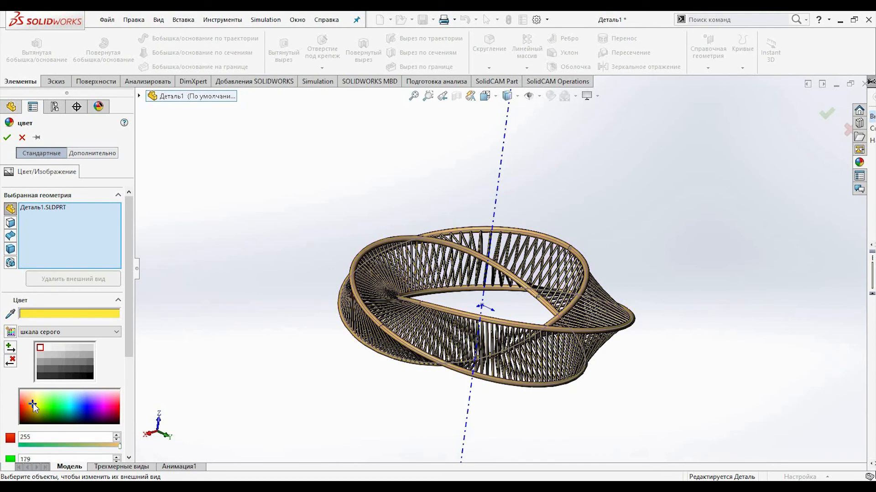
{"action": "left_click", "coordinate": [4, 138]}
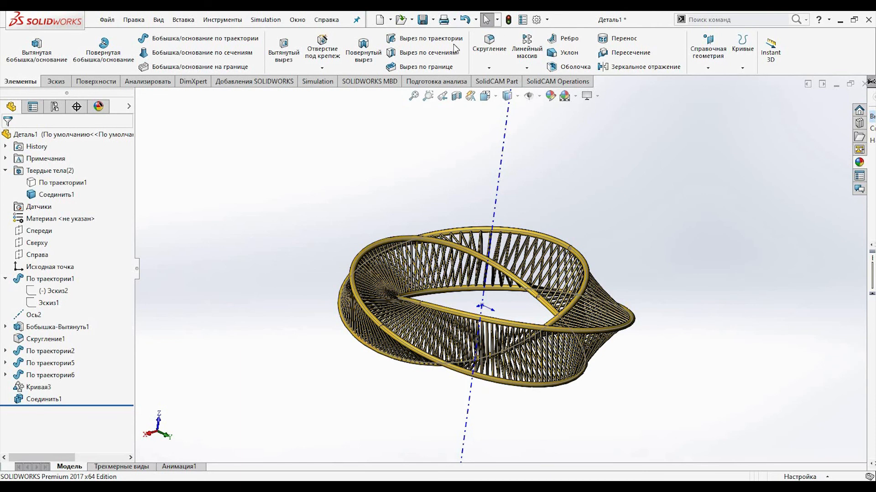
{"action": "left_click", "coordinate": [423, 20]}
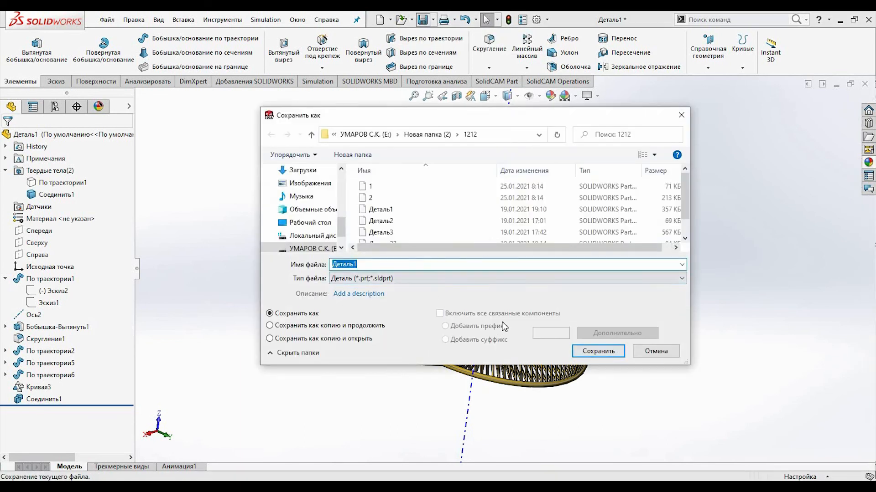
{"action": "type", "text": "1111111111111111111111111"}
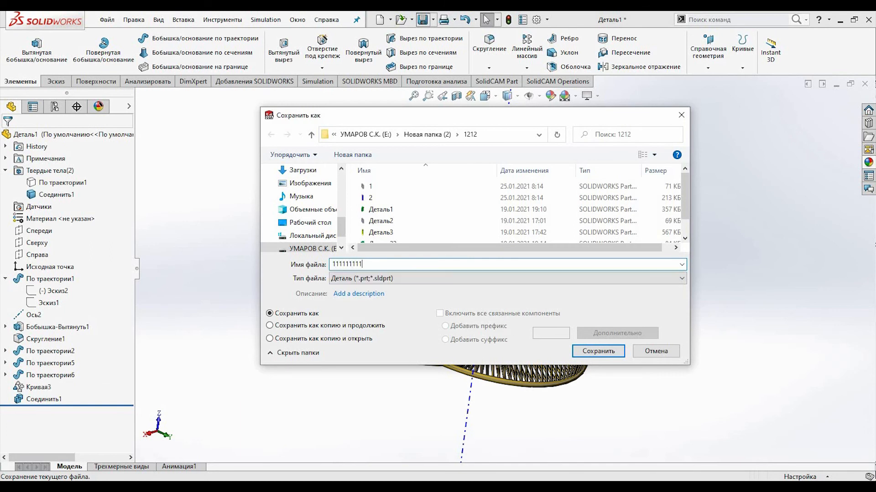
{"action": "key", "text": "ctrl+a"}
{"action": "left_click", "coordinate": [590, 352]}
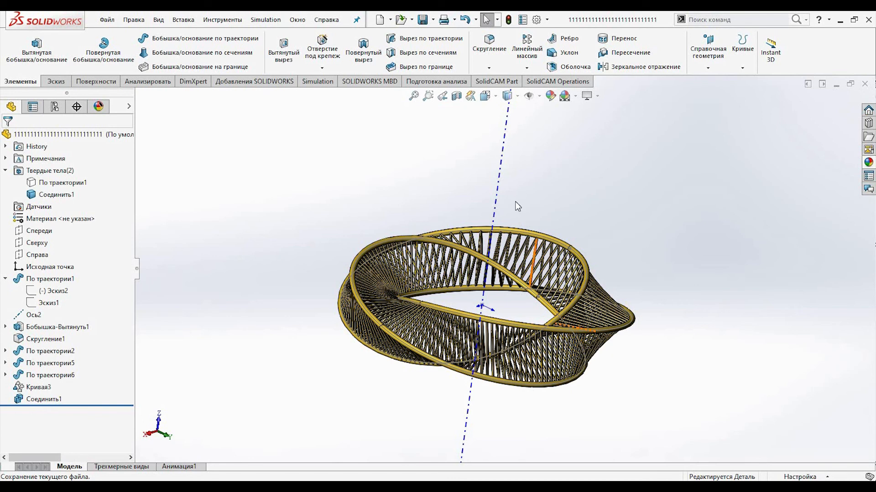
Create a new assembly from the saved part and place the part at the assembly origin
{"action": "left_click", "coordinate": [391, 20]}
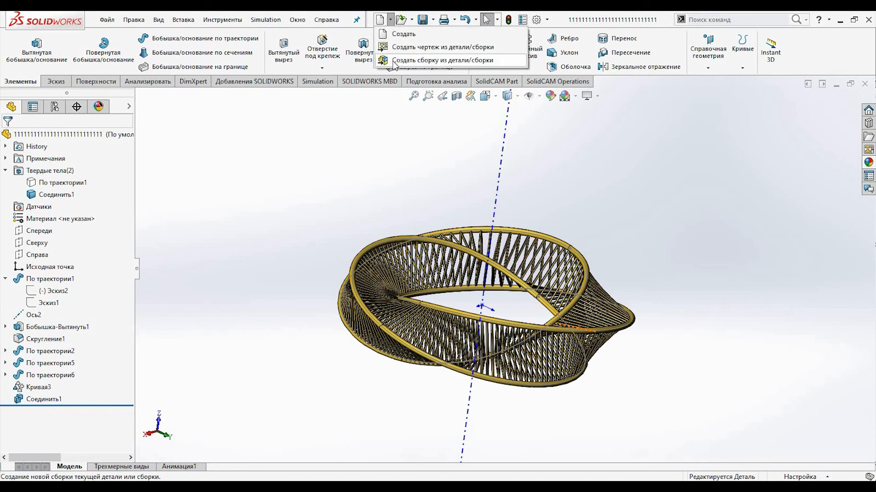
{"action": "left_click", "coordinate": [393, 58]}
{"action": "left_click", "coordinate": [456, 264]}
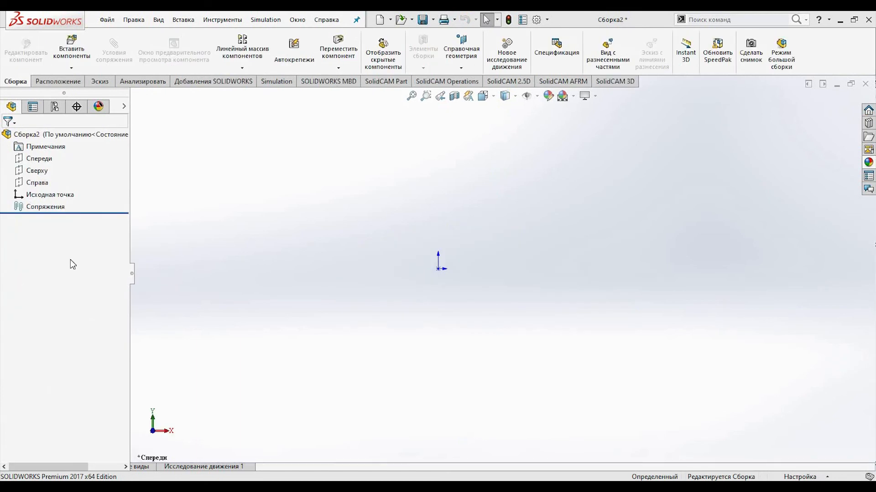
{"action": "left_click", "coordinate": [72, 50]}
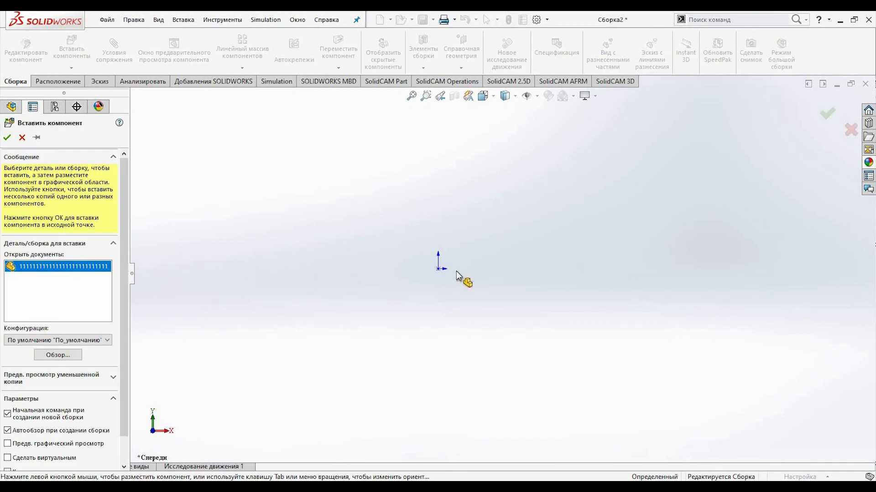
{"action": "left_click", "coordinate": [429, 262]}
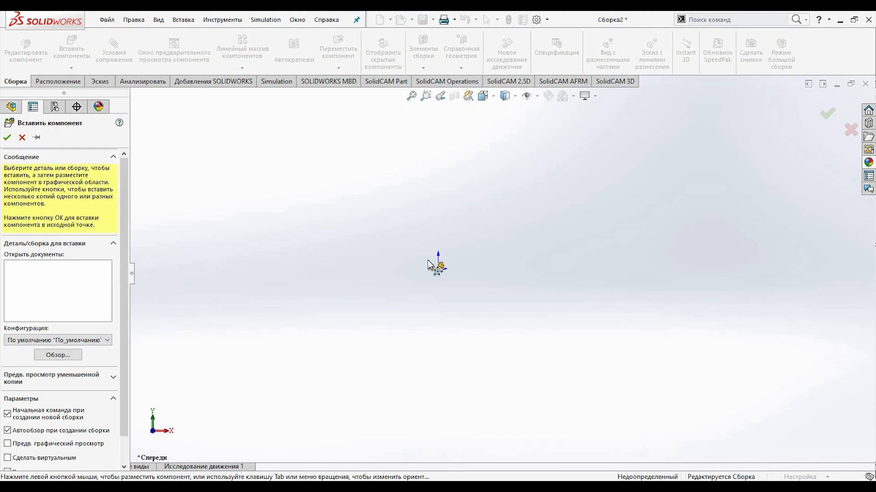
{"action": "middle_click_drag", "start_coordinate": [474, 281], "coordinate": [486, 157]}
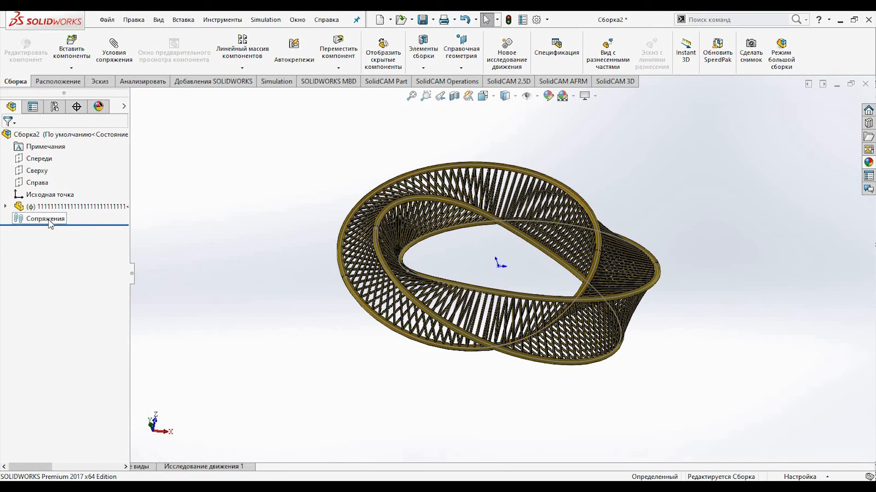
Float (Освободить) the fixed ring component and toggle shadows in shaded mode
{"action": "right_click", "coordinate": [59, 208]}
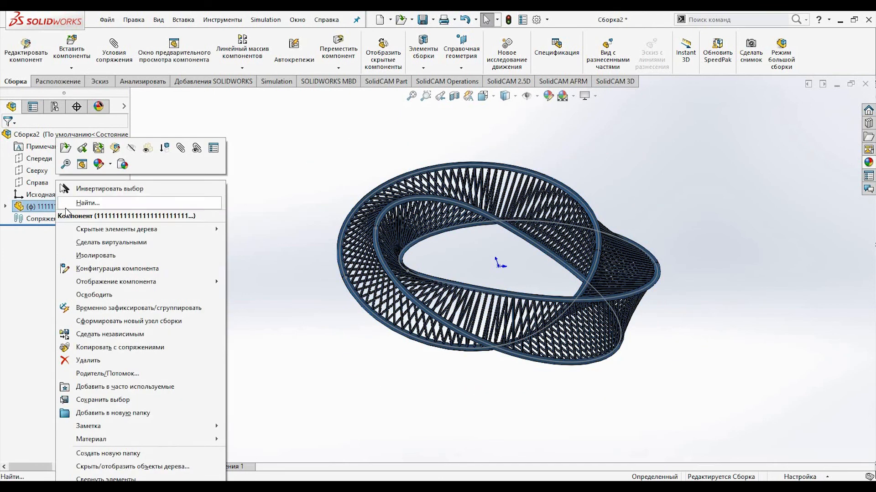
{"action": "left_click", "coordinate": [98, 297]}
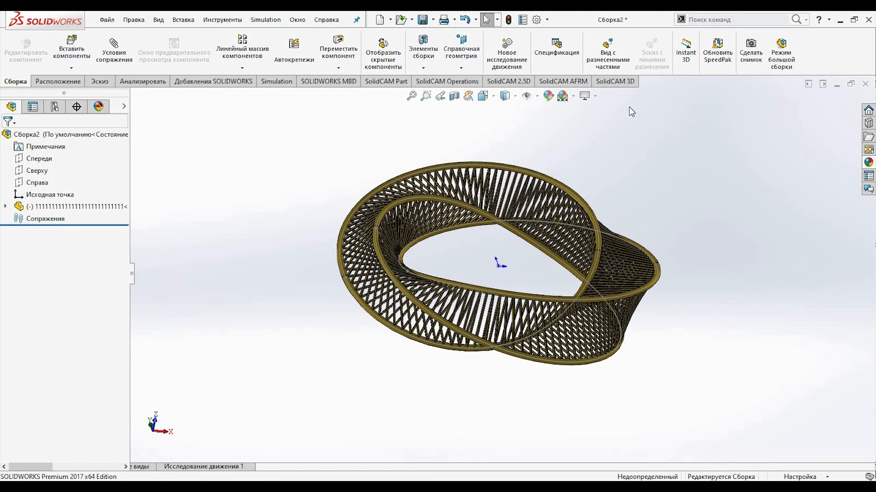
{"action": "left_click", "coordinate": [596, 96]}
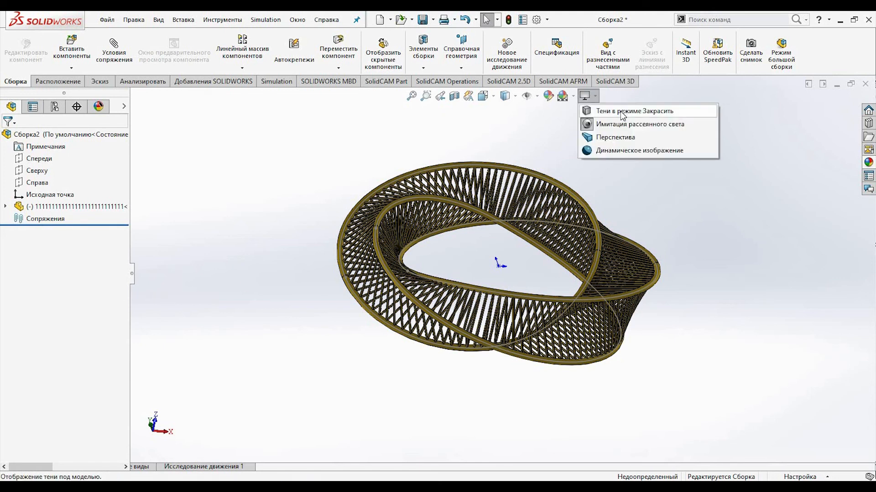
{"action": "left_click", "coordinate": [621, 112]}
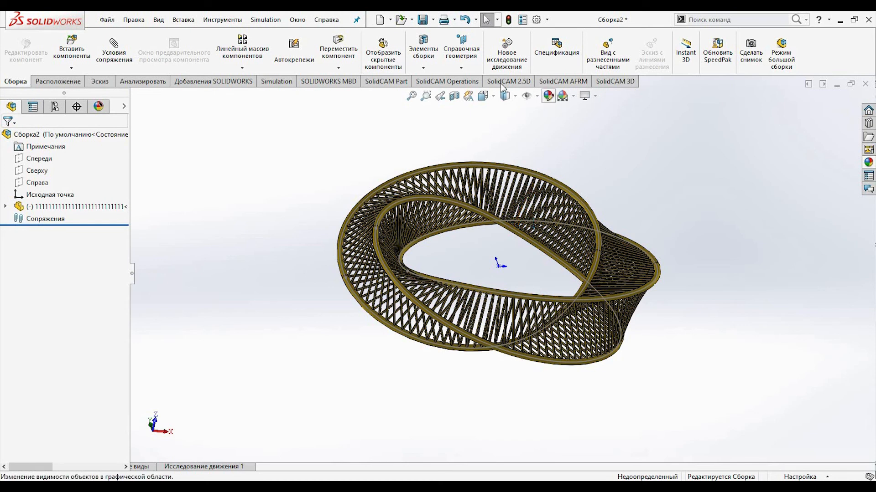
Create a reference axis at the intersection of the assembly's Справа and Сверху planes
{"action": "left_click", "coordinate": [464, 68]}
{"action": "left_click", "coordinate": [473, 94]}
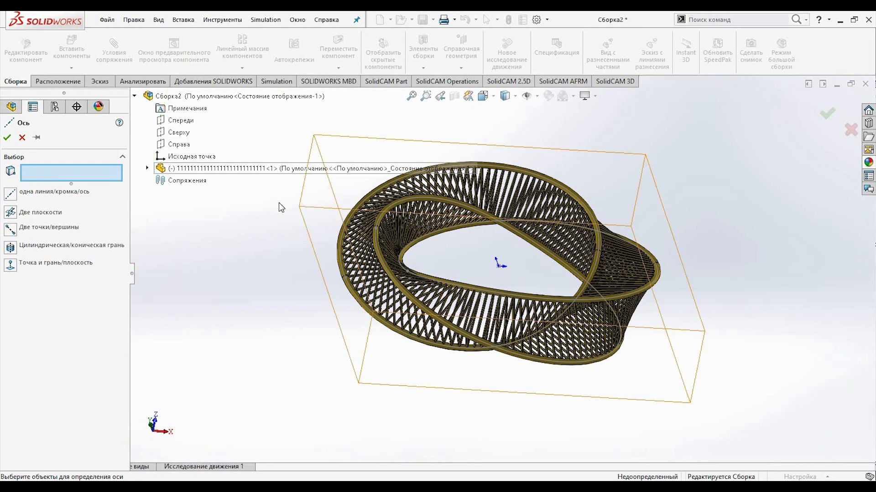
{"action": "scroll", "coordinate": [275, 211], "scroll_direction": "up", "scroll_amount": 4}
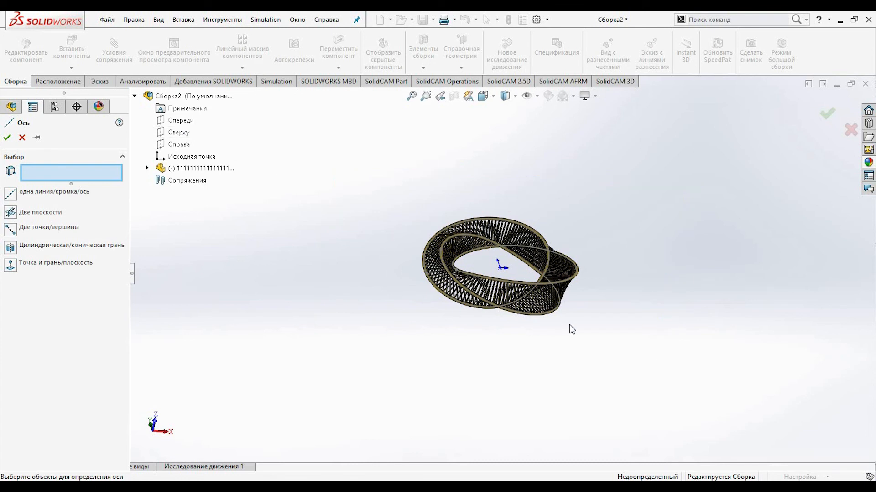
{"action": "middle_click_drag", "start_coordinate": [585, 323], "coordinate": [570, 303]}
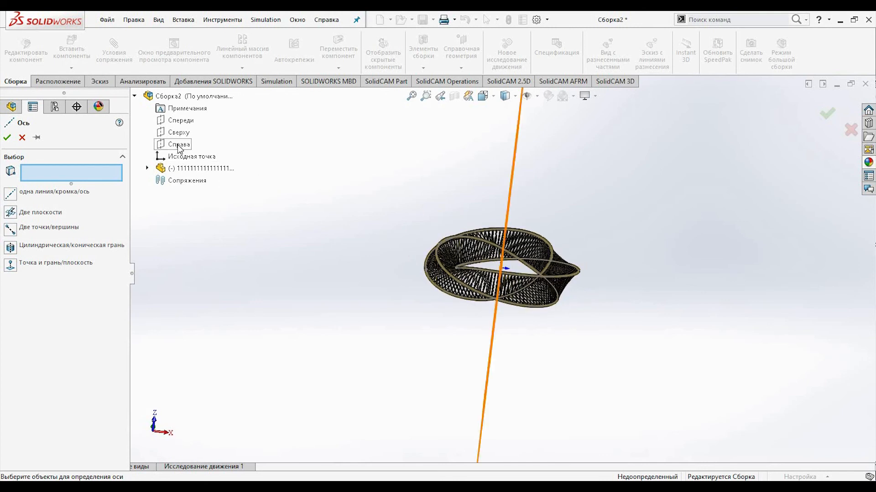
{"action": "middle_click_drag", "start_coordinate": [358, 248], "coordinate": [389, 244]}
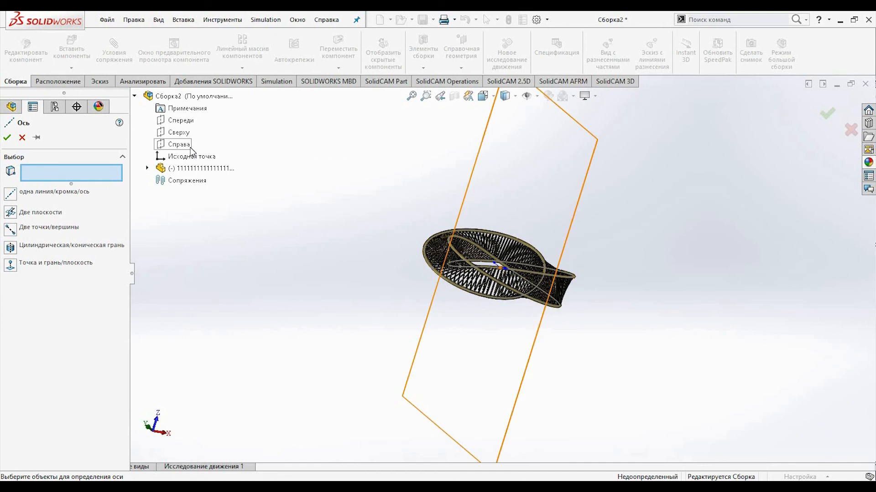
{"action": "left_click", "coordinate": [190, 146]}
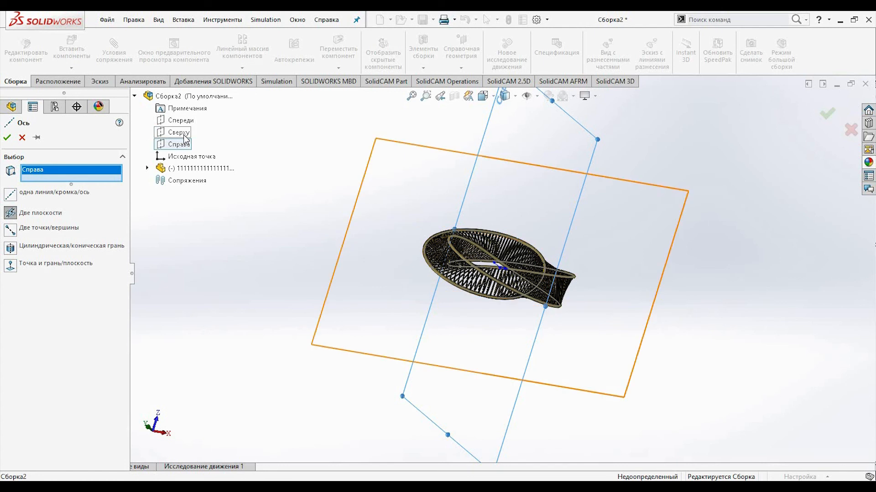
{"action": "left_click", "coordinate": [185, 136]}
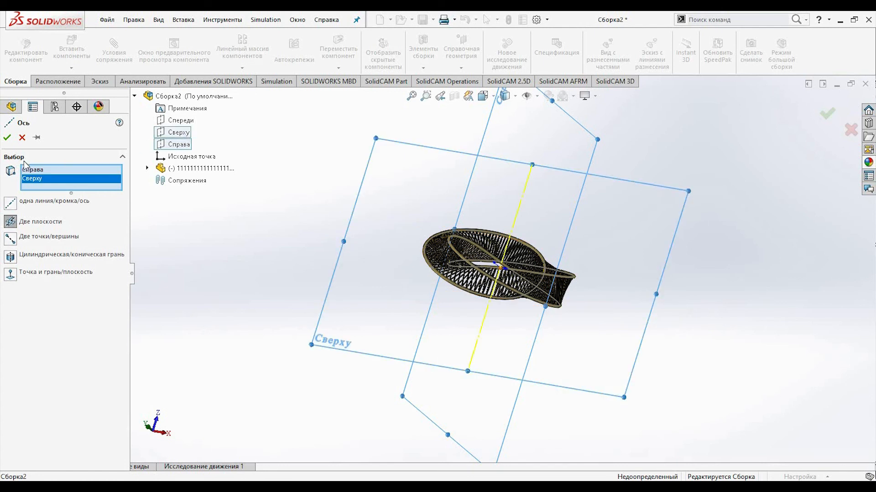
{"action": "left_click", "coordinate": [7, 137]}
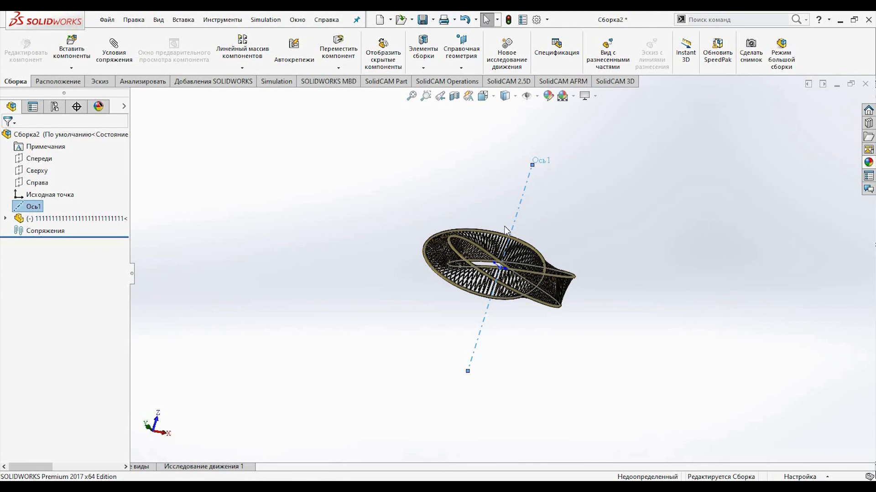
Mate the assembly axis Ось1 coincident (Совпадение) with the ring component's axis Ось2
{"action": "left_click", "coordinate": [113, 56]}
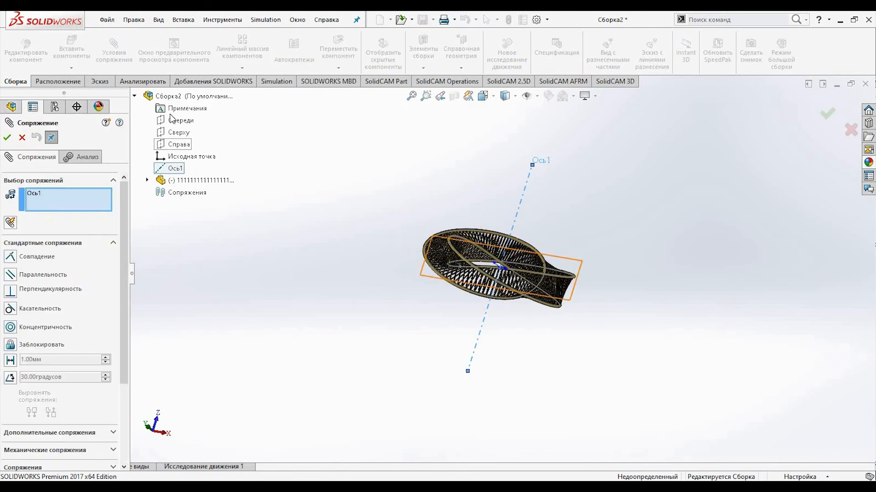
{"action": "left_click", "coordinate": [147, 181]}
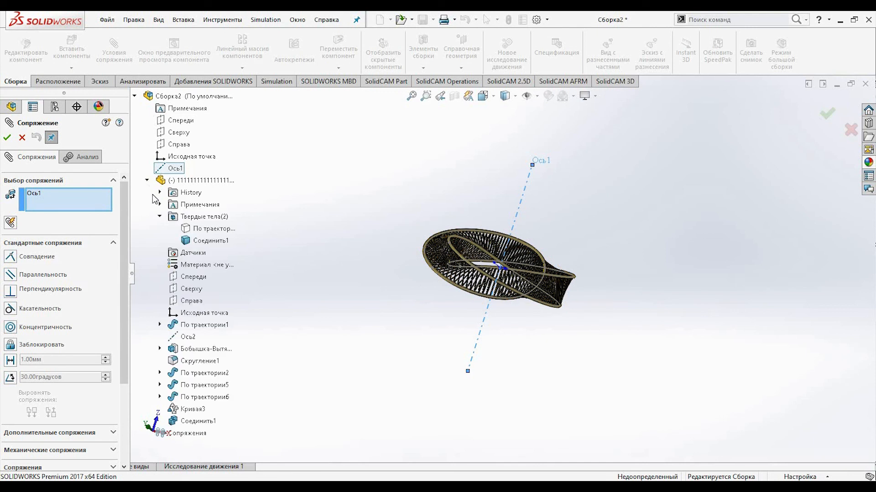
{"action": "left_click", "coordinate": [193, 338]}
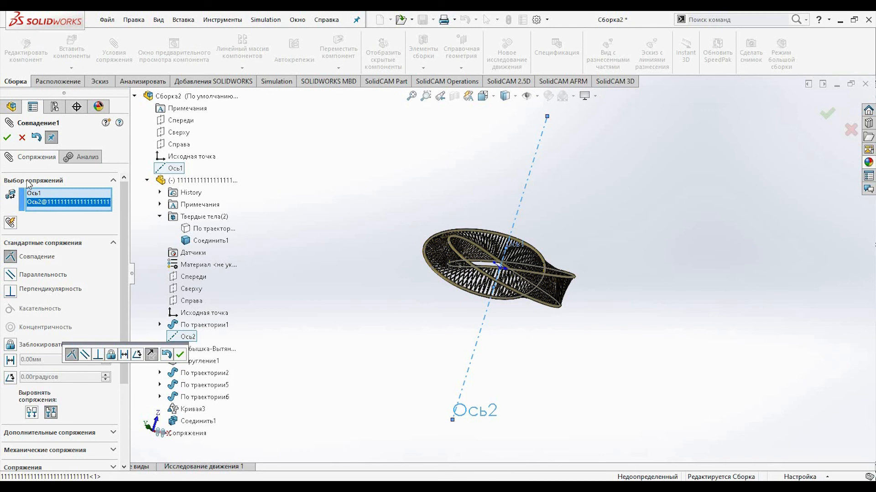
{"action": "left_click", "coordinate": [7, 137]}
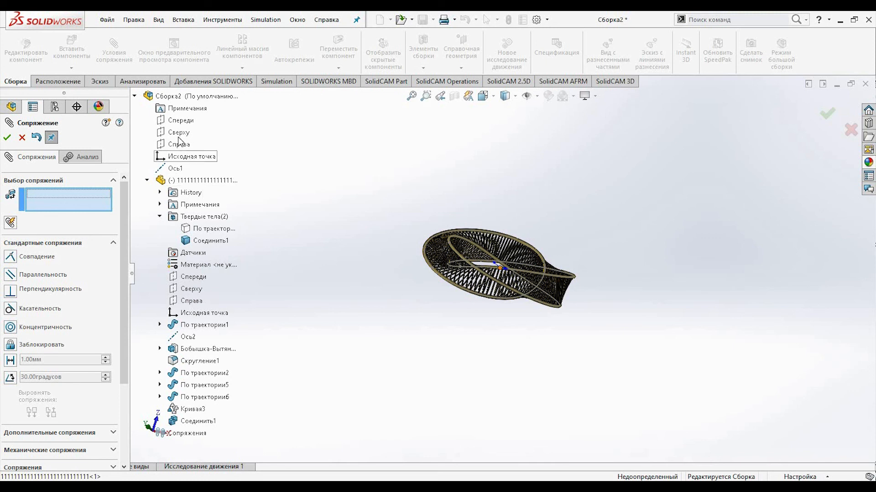
Mate the assembly's Сверху plane coincident with the ring component's Сверху plane and finish mating
{"action": "left_click", "coordinate": [179, 133]}
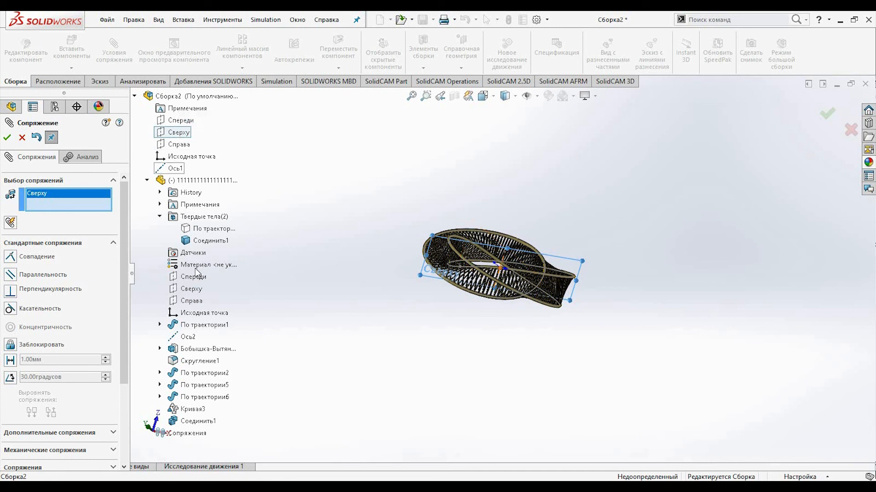
{"action": "left_click", "coordinate": [196, 289]}
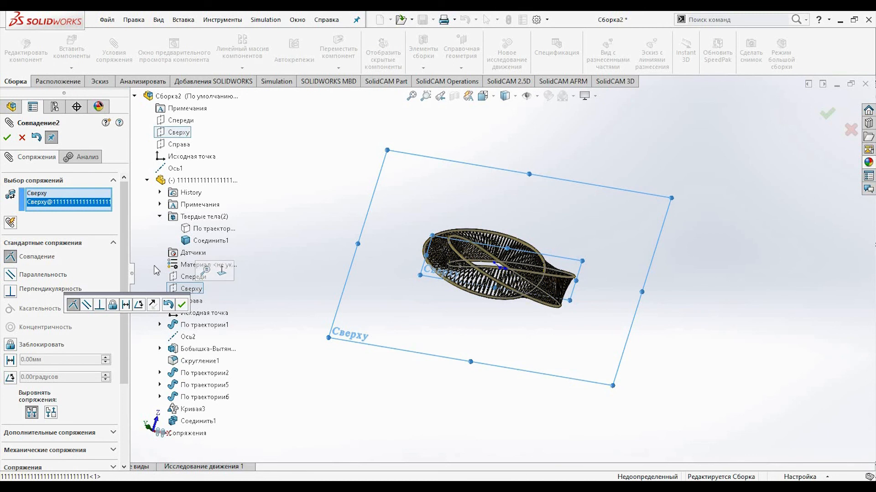
{"action": "left_click", "coordinate": [7, 137]}
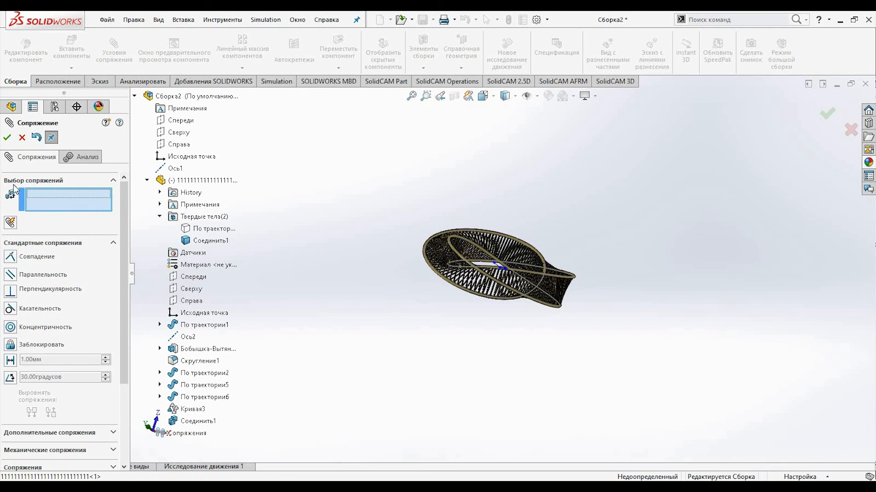
{"action": "left_click", "coordinate": [23, 142]}
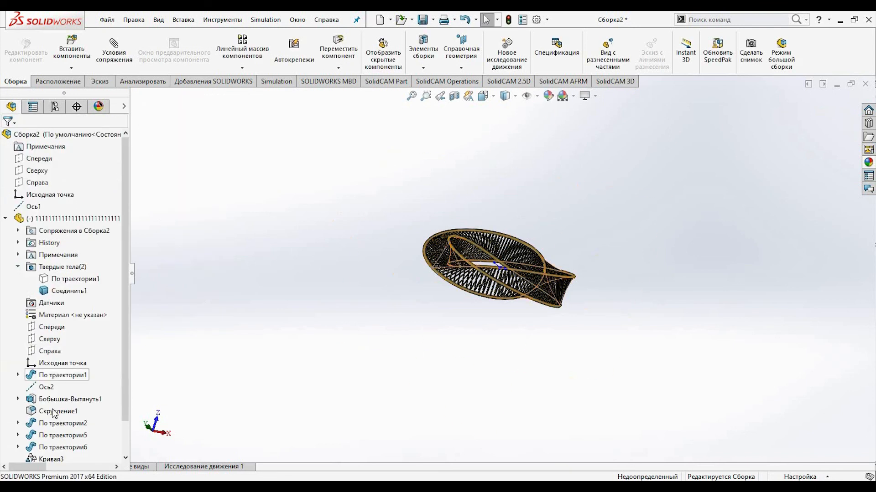
Show the ring component's reference axis Ось2 and turn on the display of axes and other hidden item types
{"action": "right_click", "coordinate": [43, 387]}
{"action": "left_click", "coordinate": [51, 322]}
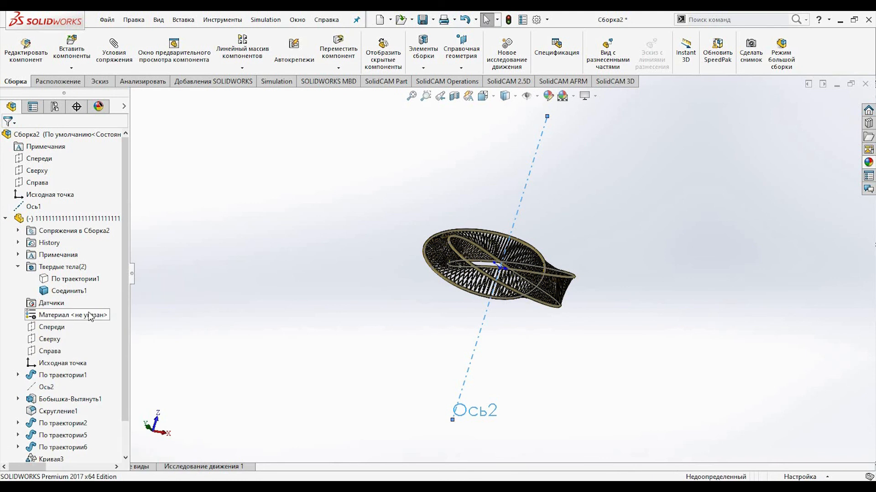
{"action": "right_click", "coordinate": [42, 388]}
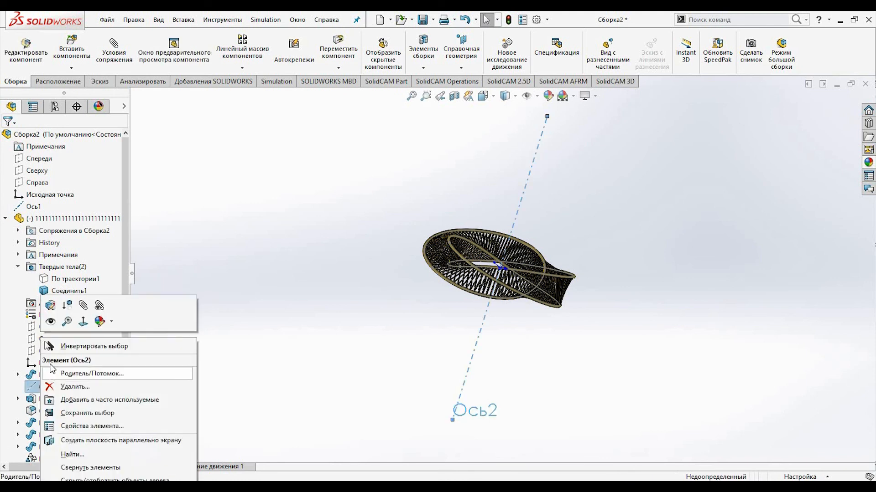
{"action": "left_click", "coordinate": [288, 266]}
{"action": "scroll", "coordinate": [550, 270], "scroll_direction": "down", "scroll_amount": 5}
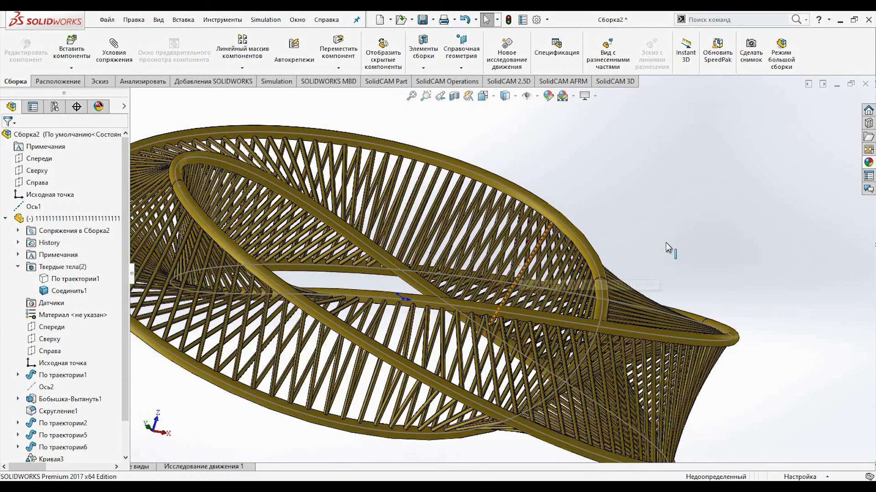
{"action": "middle_click_drag", "start_coordinate": [674, 225], "coordinate": [639, 237]}
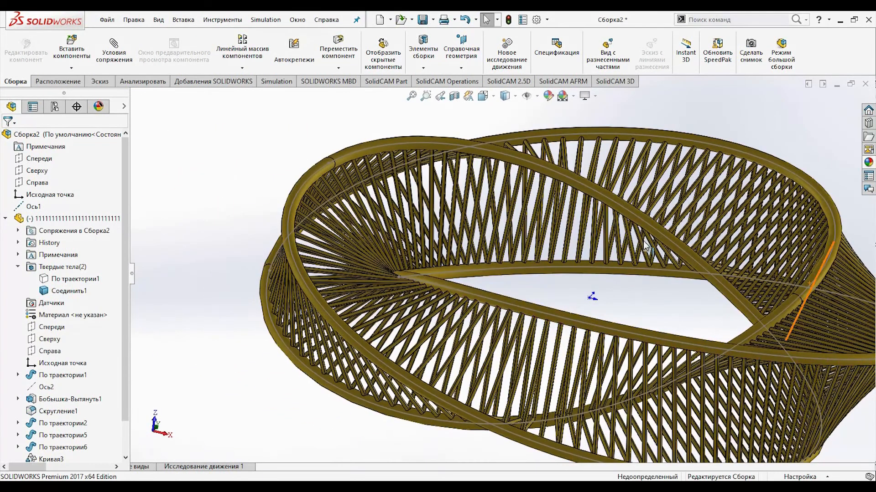
{"action": "scroll", "coordinate": [685, 286], "scroll_direction": "up", "scroll_amount": 3}
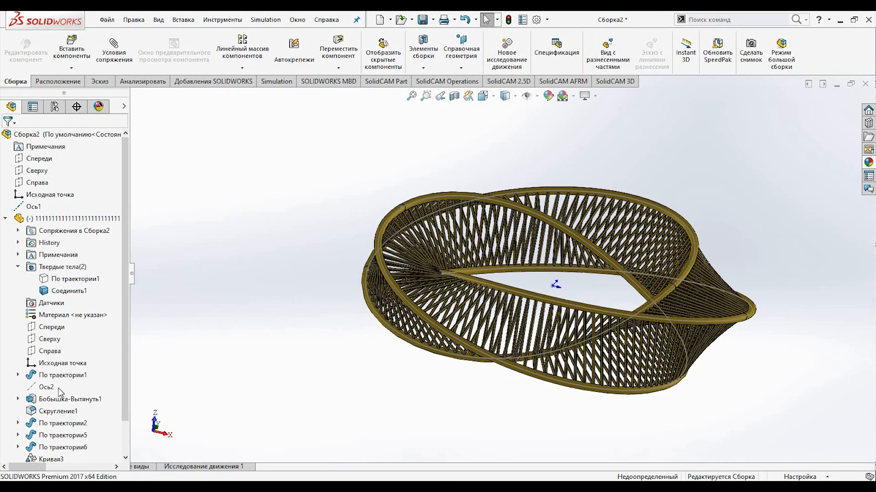
{"action": "right_click", "coordinate": [44, 388]}
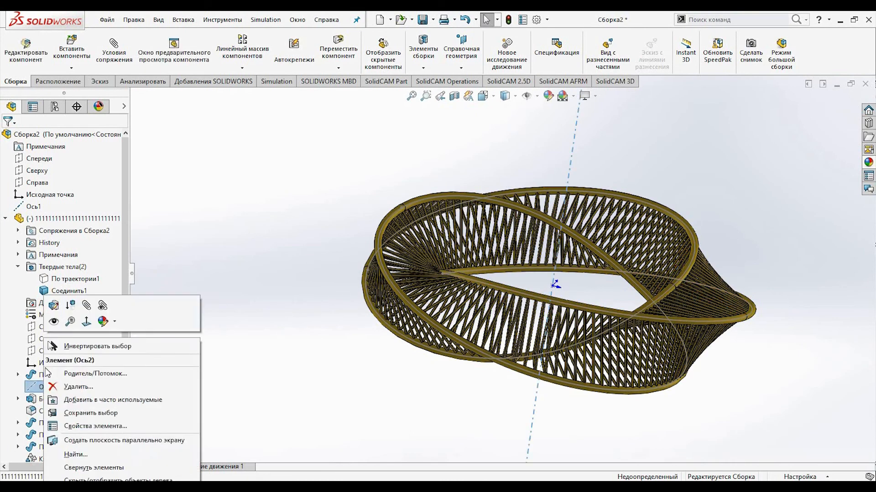
{"action": "left_click", "coordinate": [201, 231]}
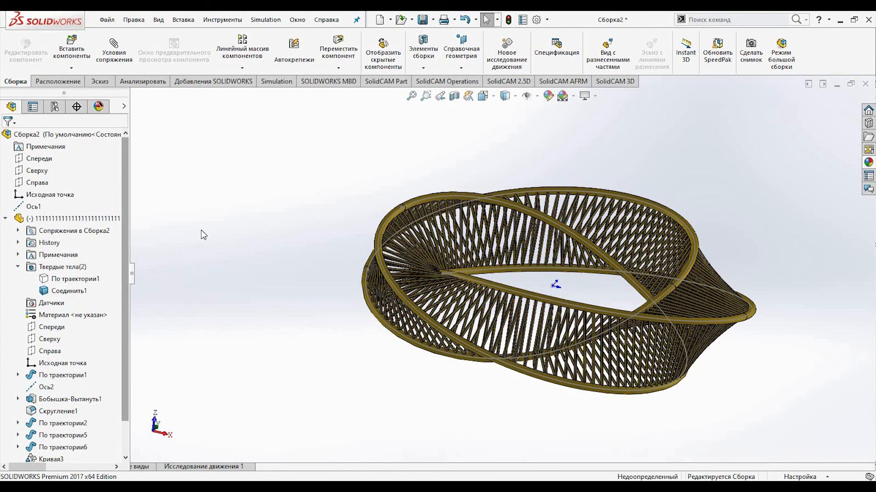
{"action": "left_click", "coordinate": [46, 387]}
{"action": "right_click", "coordinate": [45, 387]}
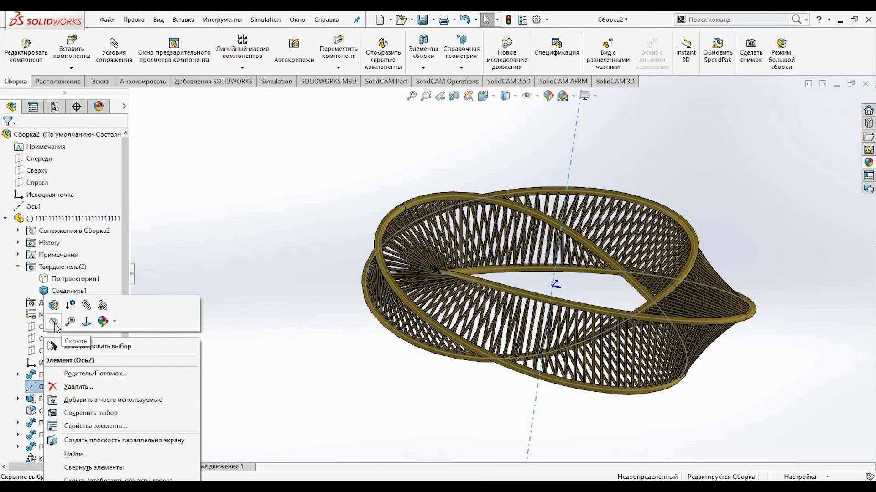
{"action": "left_click", "coordinate": [317, 221]}
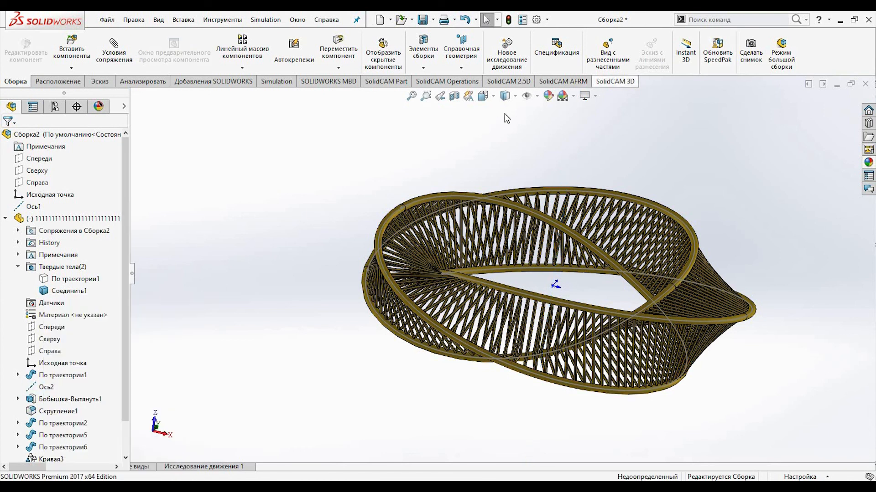
{"action": "left_click", "coordinate": [526, 96]}
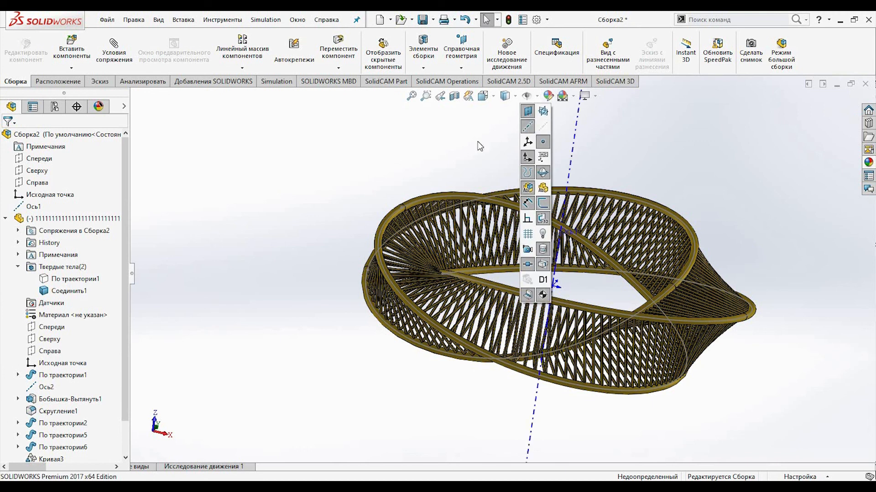
{"action": "left_click", "coordinate": [296, 169]}
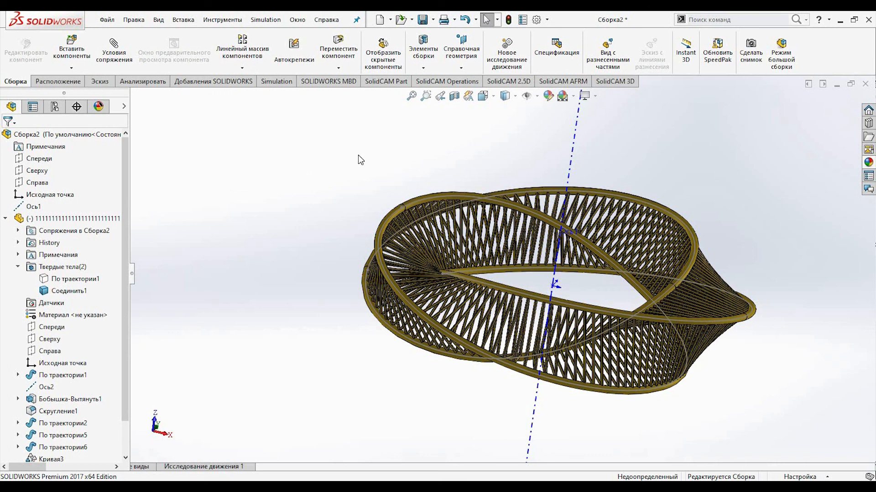
Save the assembly as Сборка2 in folder 1212 together with its modified part, replacing the existing file
{"action": "left_click", "coordinate": [423, 19]}
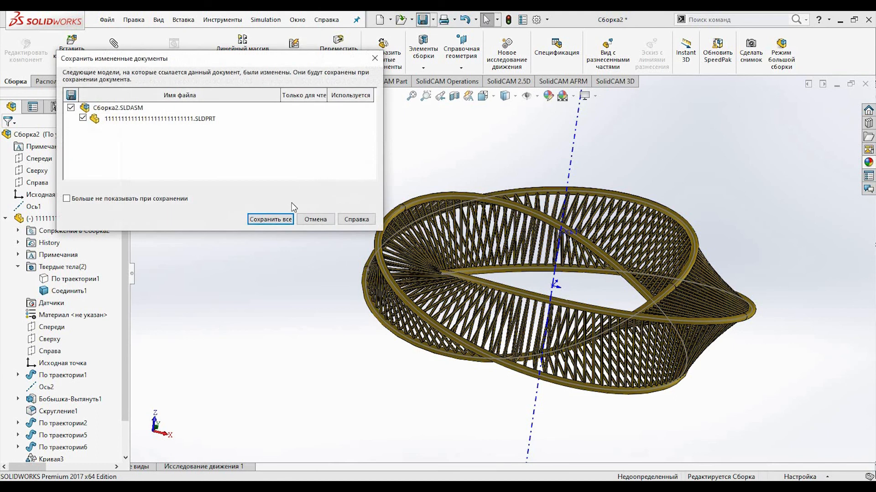
{"action": "left_click", "coordinate": [271, 219]}
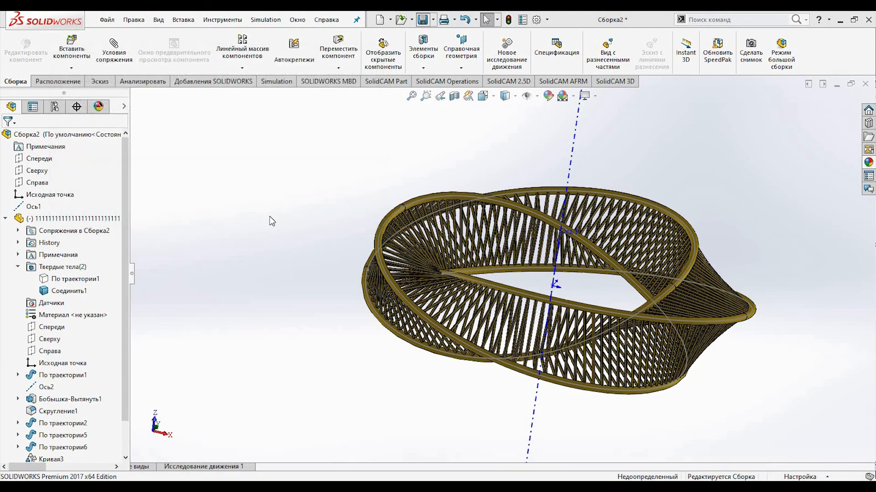
{"action": "left_click", "coordinate": [586, 355]}
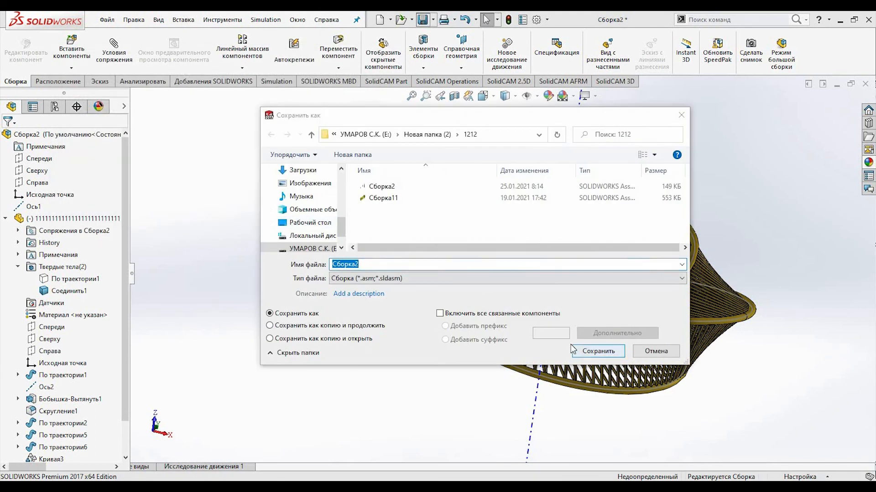
{"action": "left_click", "coordinate": [465, 252]}
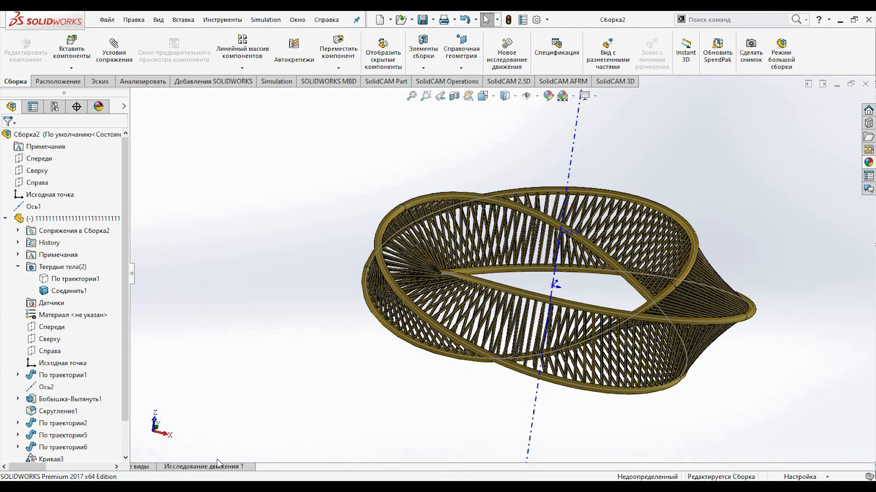
Open Исследование движения 1 with its timeline expanded and accept its motion study properties
{"action": "left_click", "coordinate": [205, 466]}
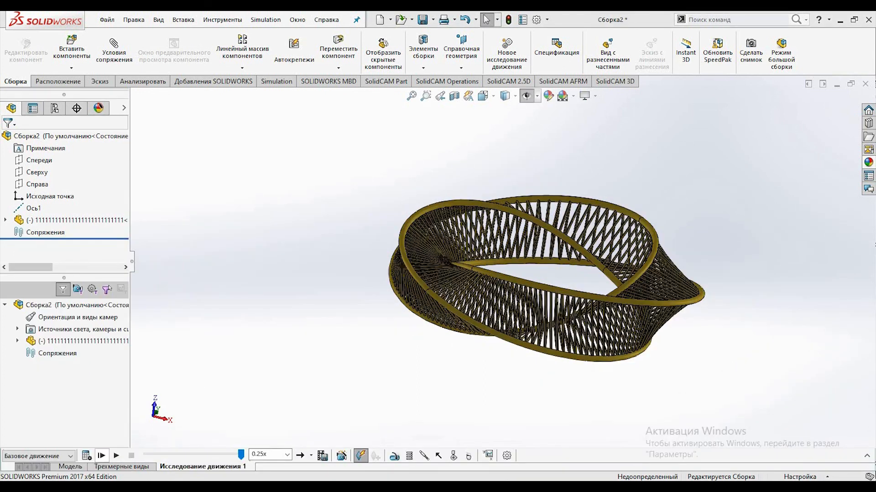
{"action": "left_click", "coordinate": [867, 456]}
{"action": "left_click", "coordinate": [513, 316]}
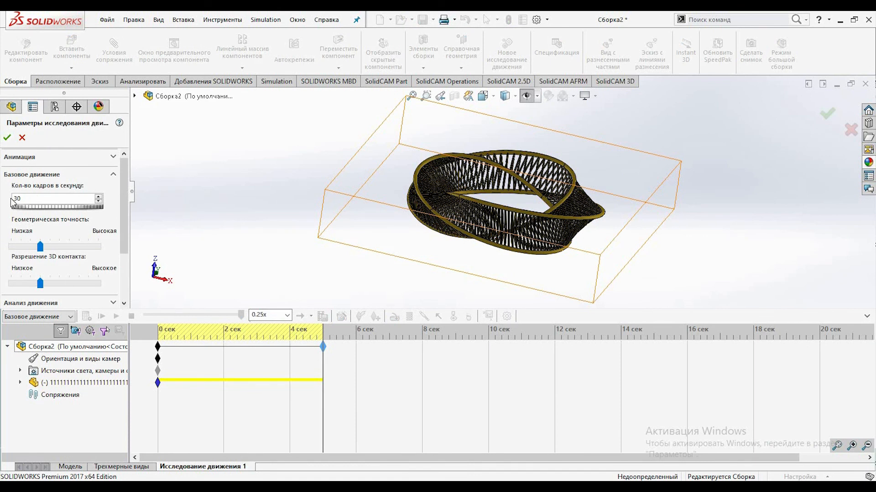
{"action": "left_click", "coordinate": [6, 138]}
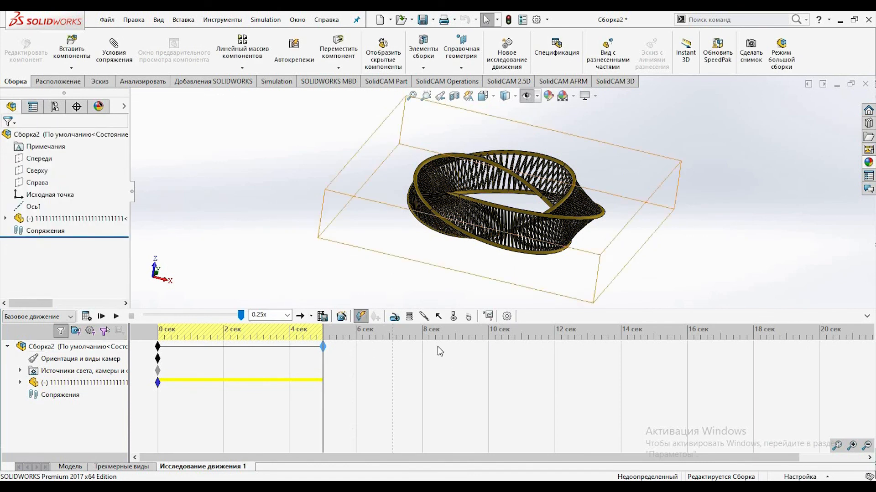
Add a rotary motor about the ring's axis Ось2 with a constant speed (Постоянная скорость) of 30 rpm
{"action": "left_click", "coordinate": [395, 316]}
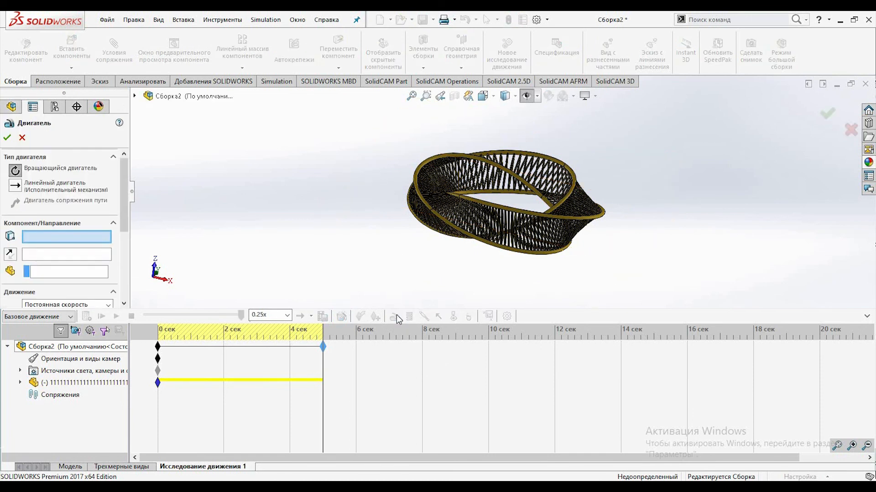
{"action": "left_click", "coordinate": [527, 99]}
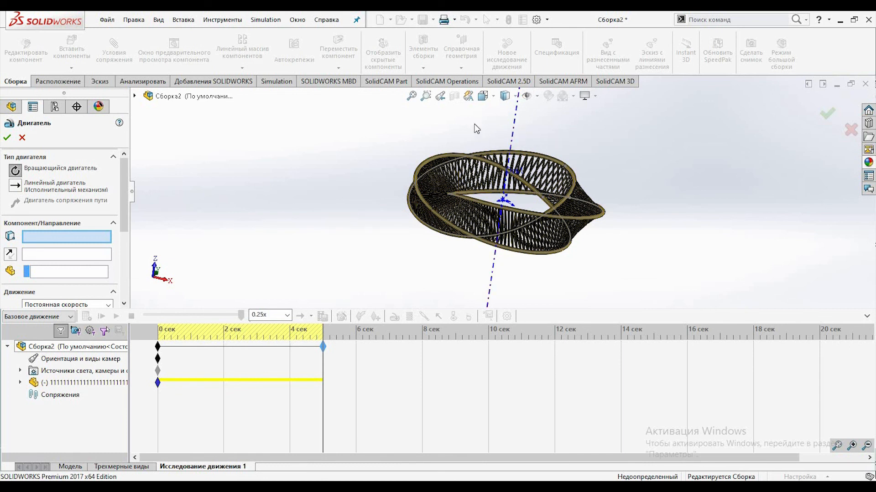
{"action": "left_click", "coordinate": [513, 127]}
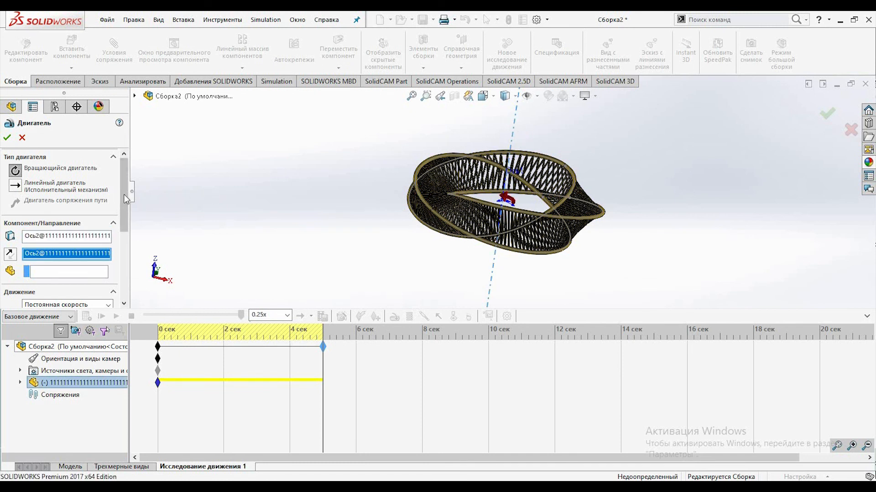
{"action": "left_click_drag", "start_coordinate": [124, 195], "coordinate": [115, 249]}
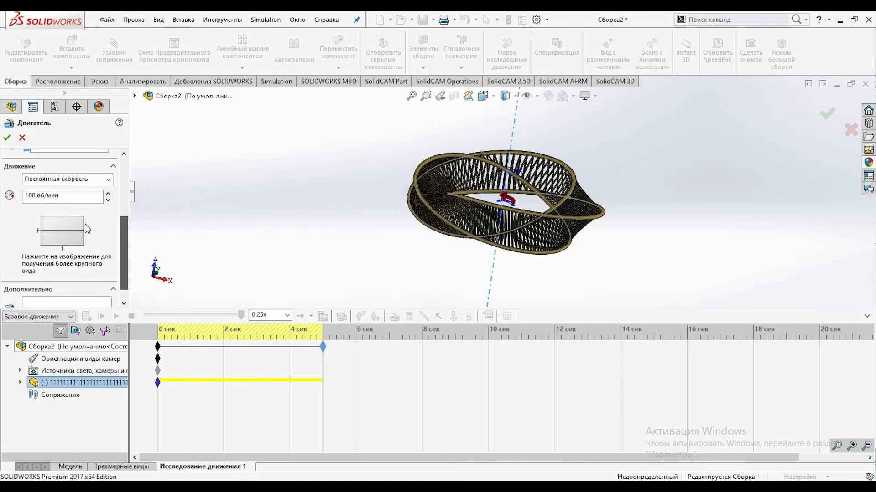
{"action": "left_click_drag", "start_coordinate": [64, 195], "coordinate": [20, 200]}
{"action": "type", "text": "30"}
{"action": "left_click", "coordinate": [7, 137]}
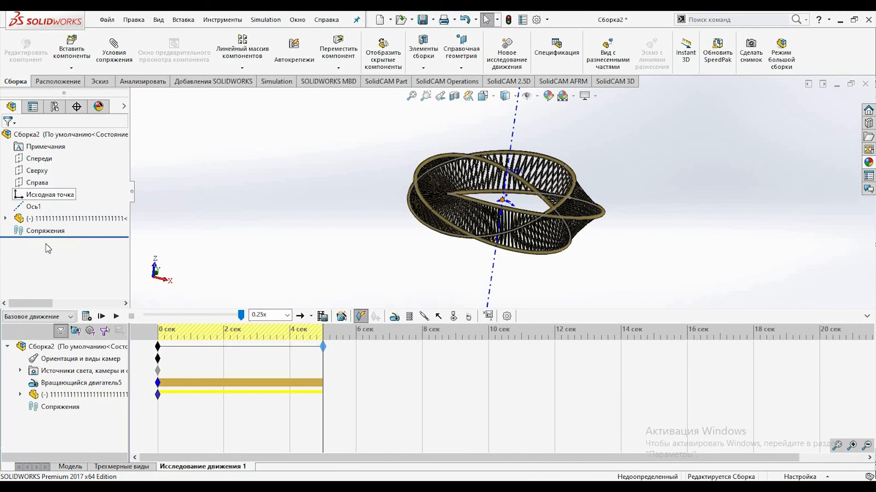
Calculate the motion study, hiding axes and other reference items and collapsing the timeline
{"action": "left_click", "coordinate": [86, 316]}
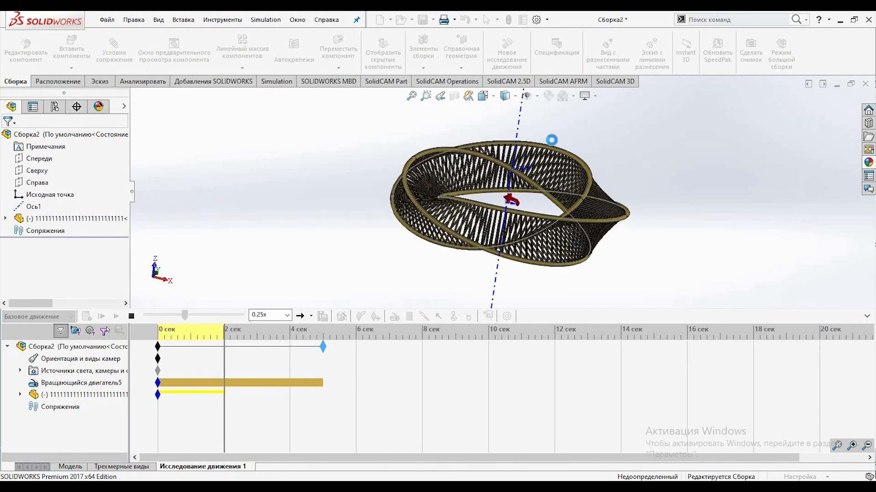
{"action": "left_click", "coordinate": [531, 101]}
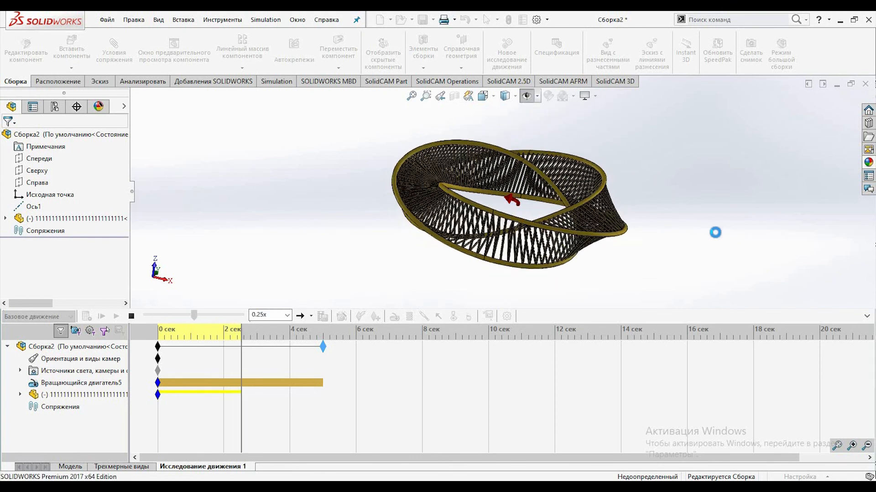
{"action": "left_click", "coordinate": [866, 317]}
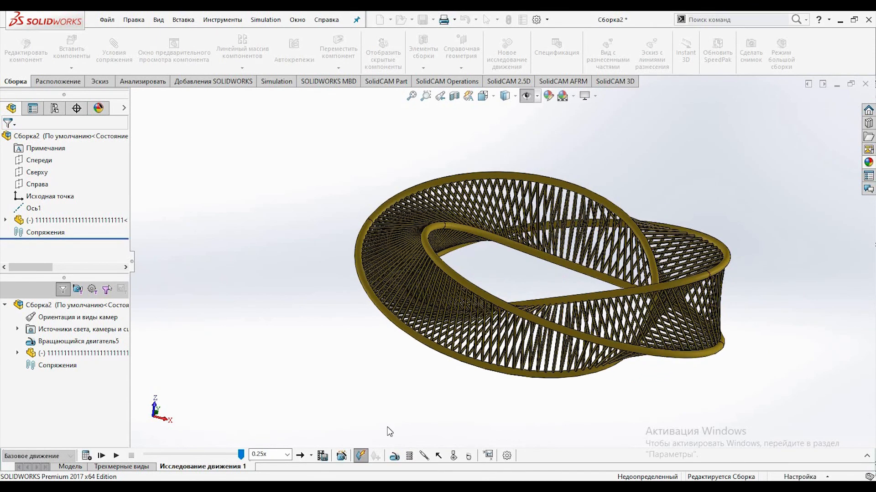
Set the motion study's playback speed to 0.5x and play the animation
{"action": "left_click", "coordinate": [287, 455]}
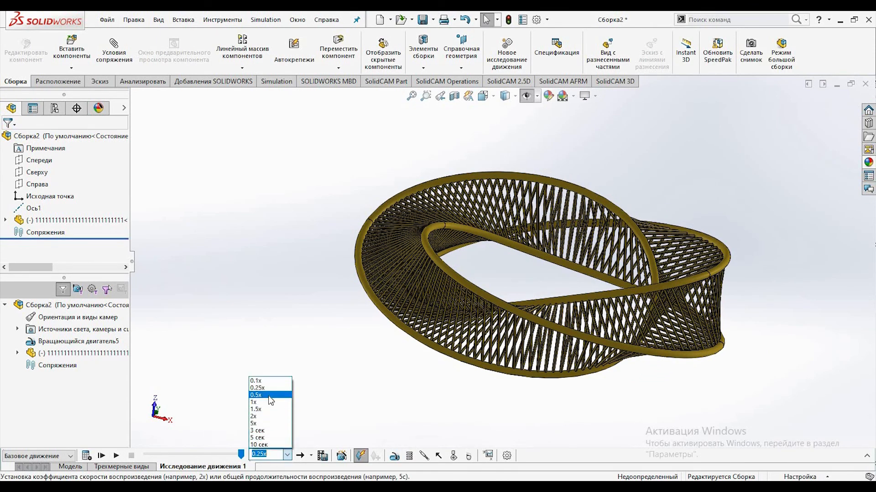
{"action": "left_click", "coordinate": [269, 395]}
{"action": "left_click", "coordinate": [110, 455]}
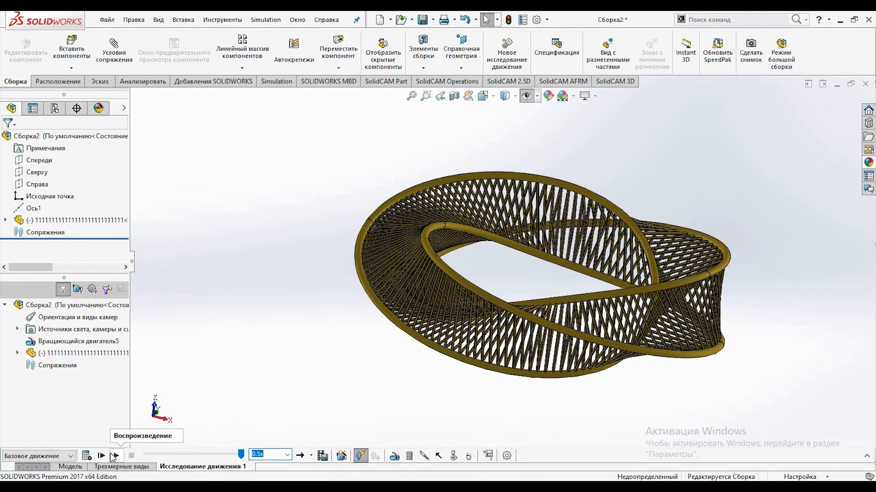